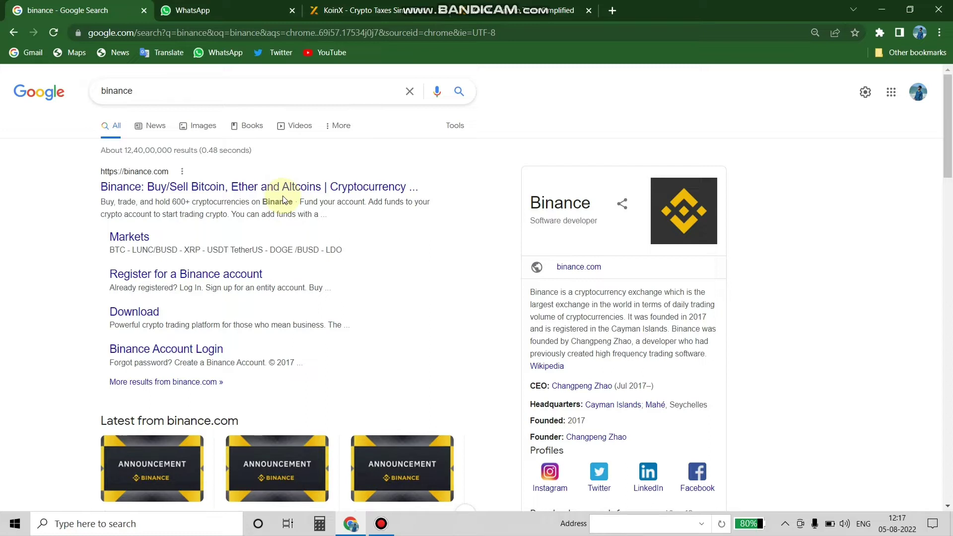
Open the Binance website from the search results and go to its log-in page, dismissing the scam notice
click(203, 188)
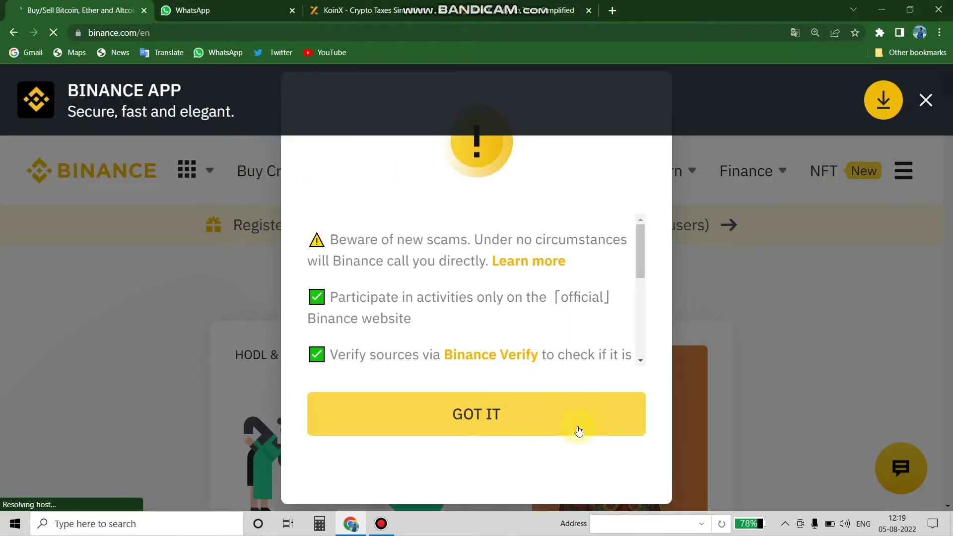
click(578, 430)
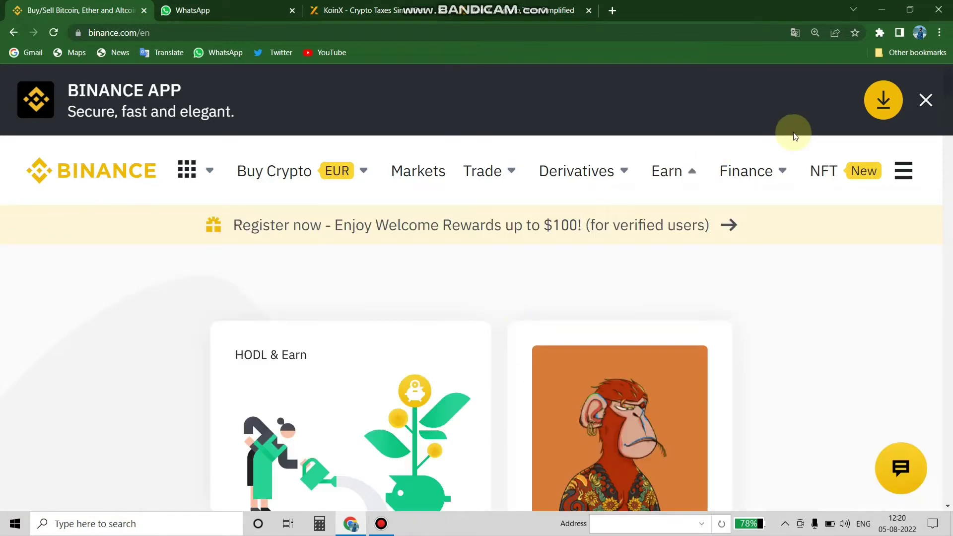
click(907, 171)
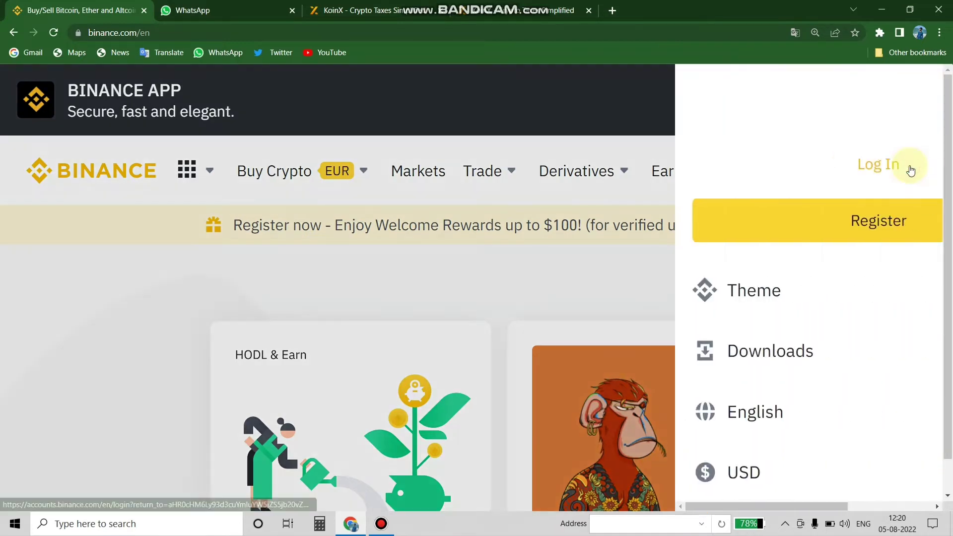
click(763, 167)
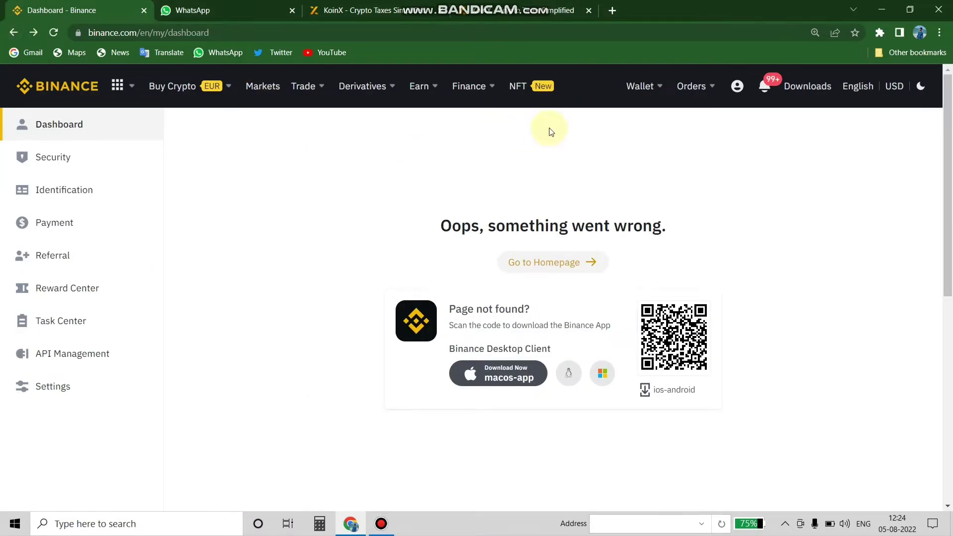
Open the wallet's transaction history and bring up the option to generate all statements
mouse_move(643, 92)
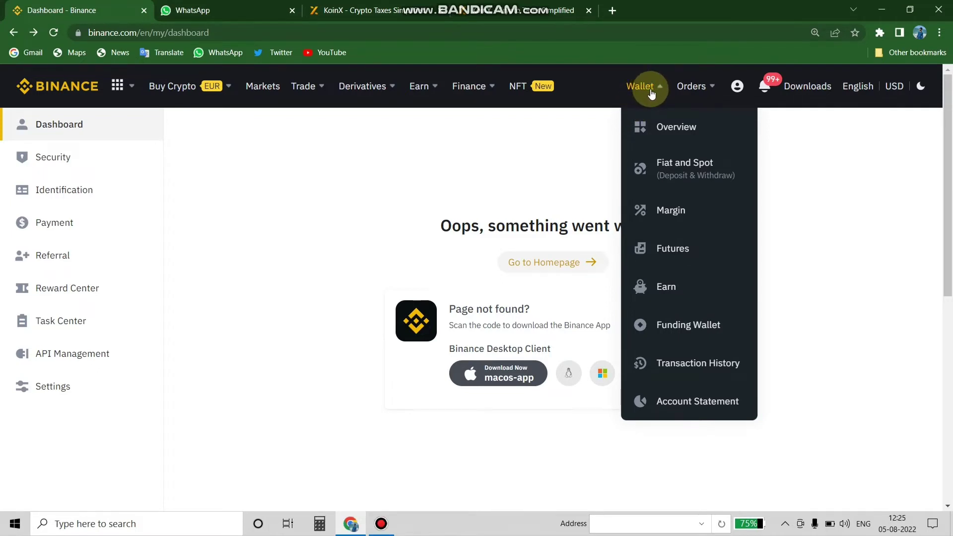
mouse_move(737, 87)
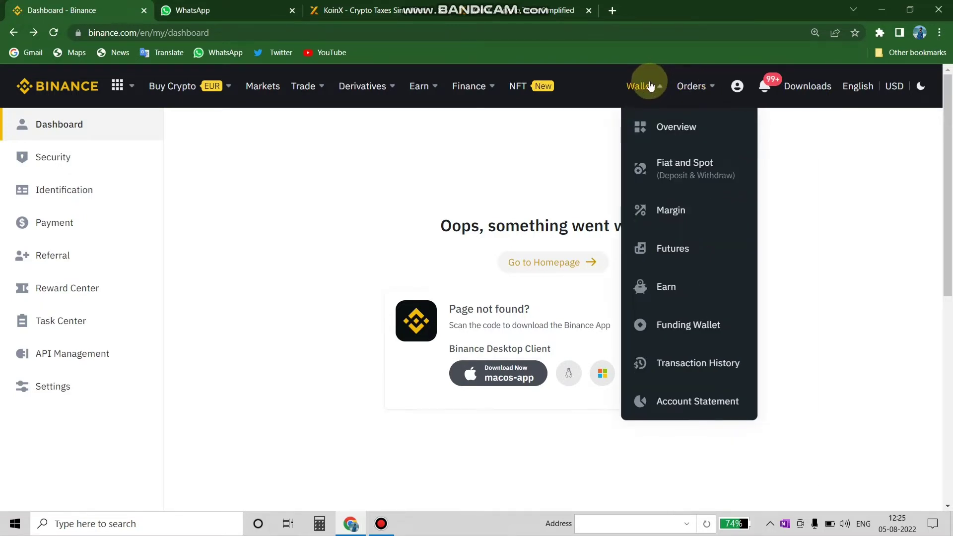
click(679, 367)
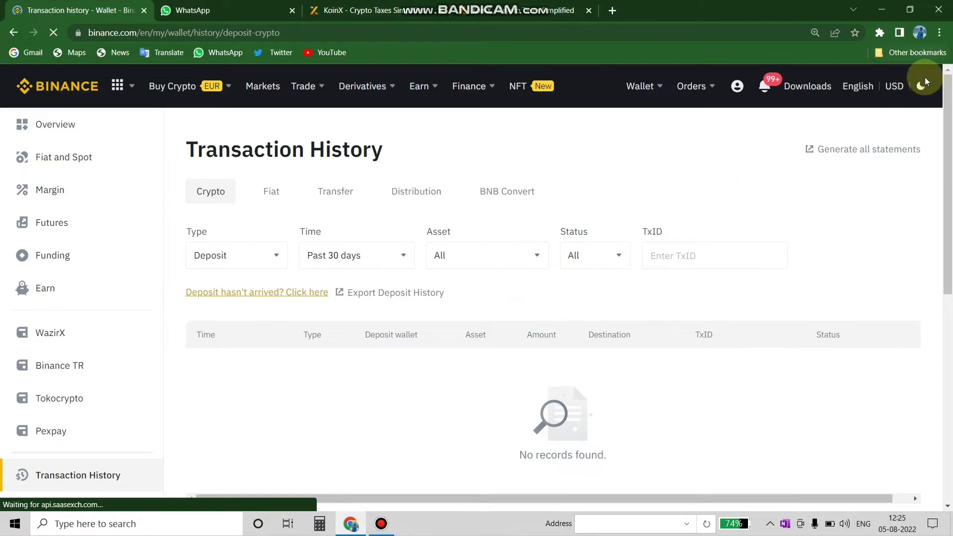
click(873, 150)
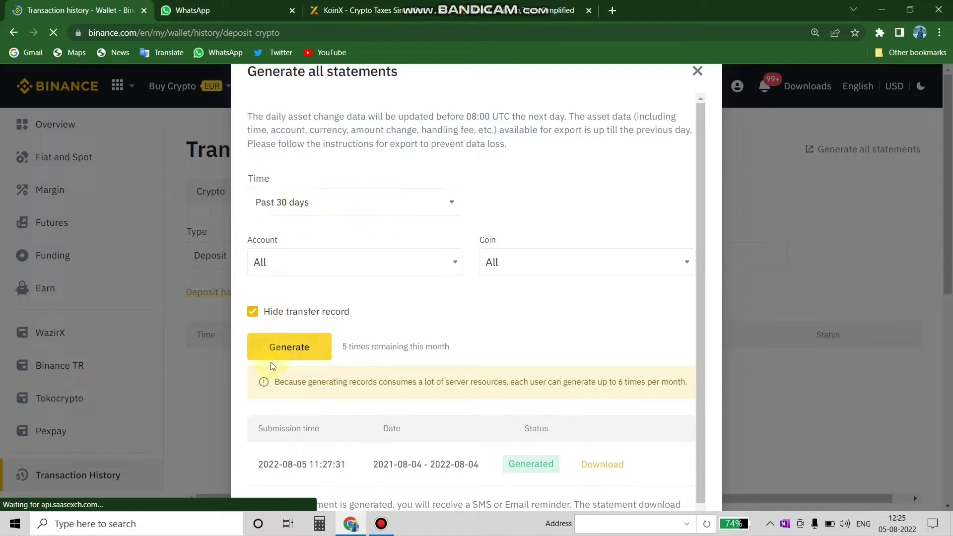
Choose a customized time range for the statement and set its start date to 2020-01-01
click(387, 206)
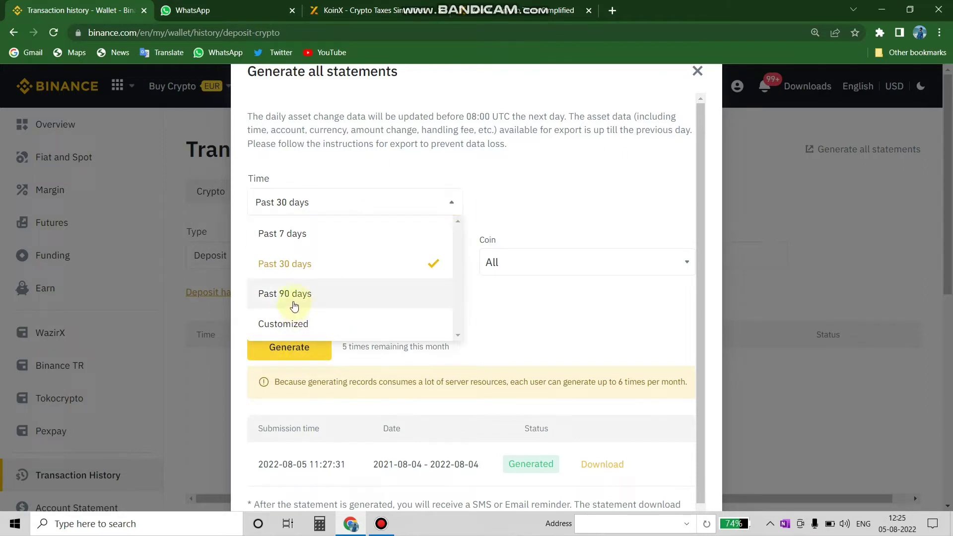
click(290, 332)
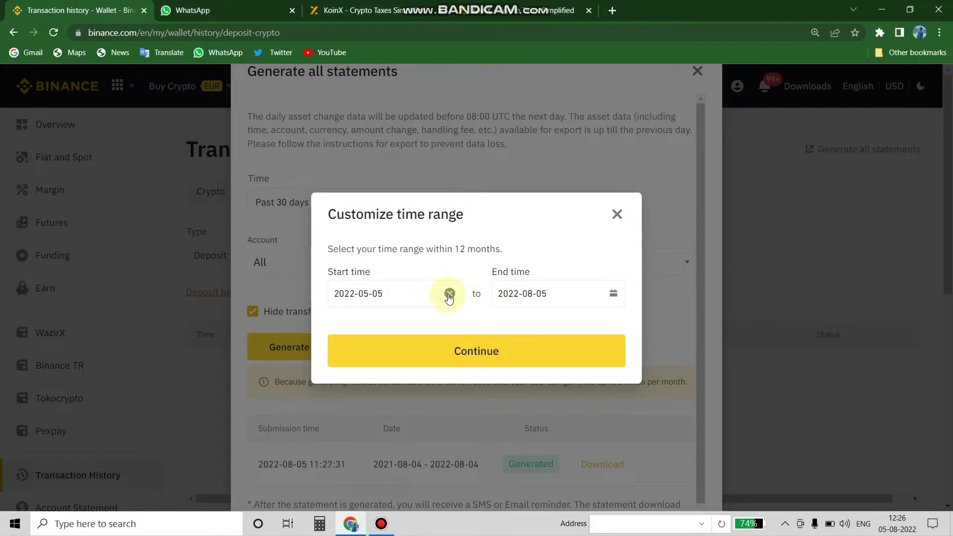
click(449, 294)
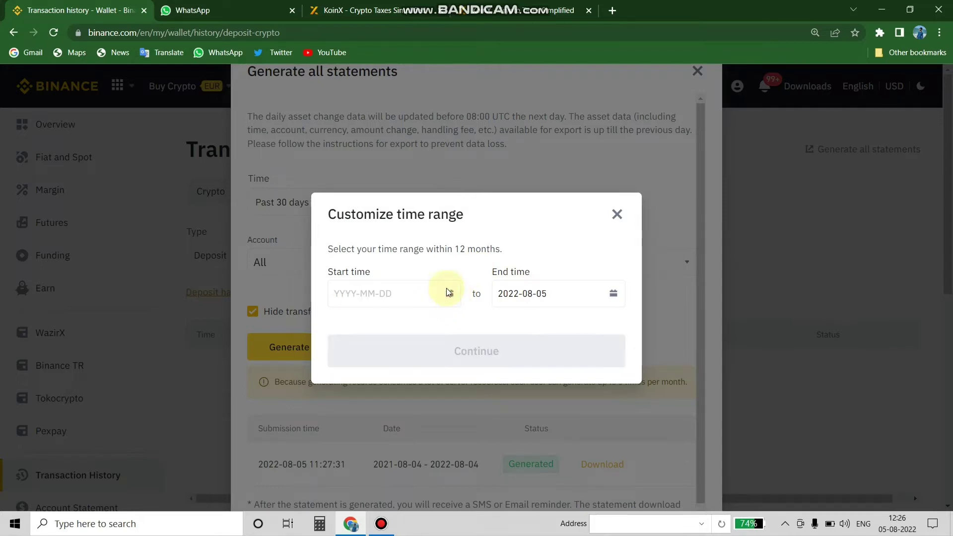
click(452, 296)
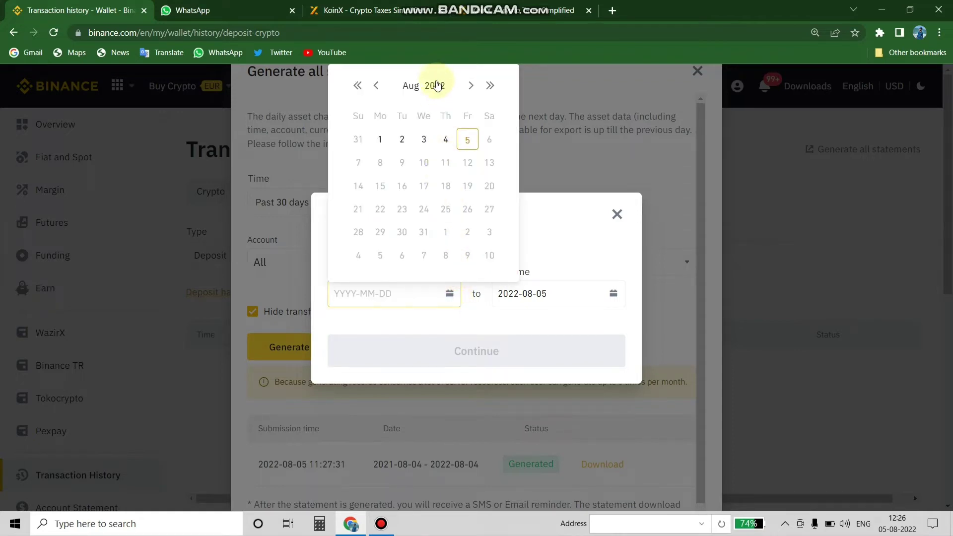
click(357, 88)
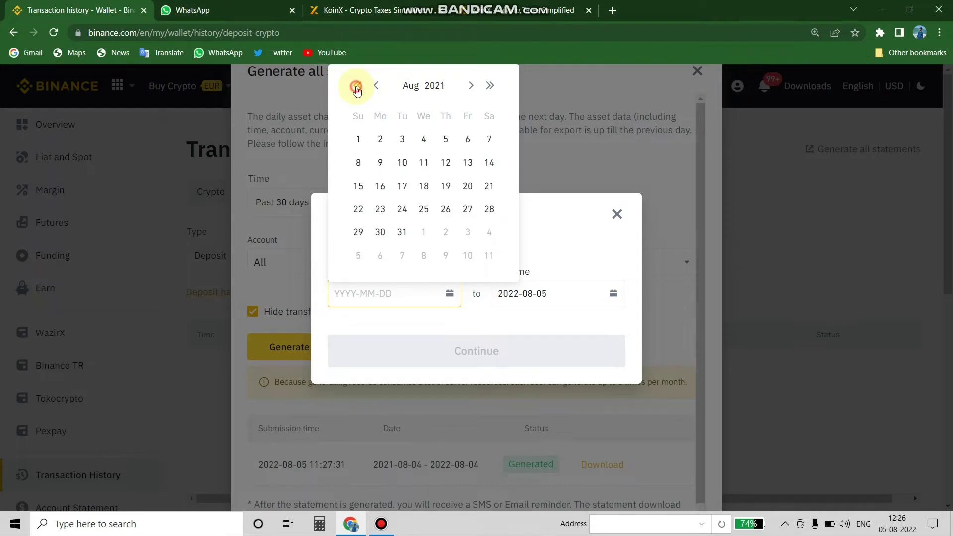
click(357, 87)
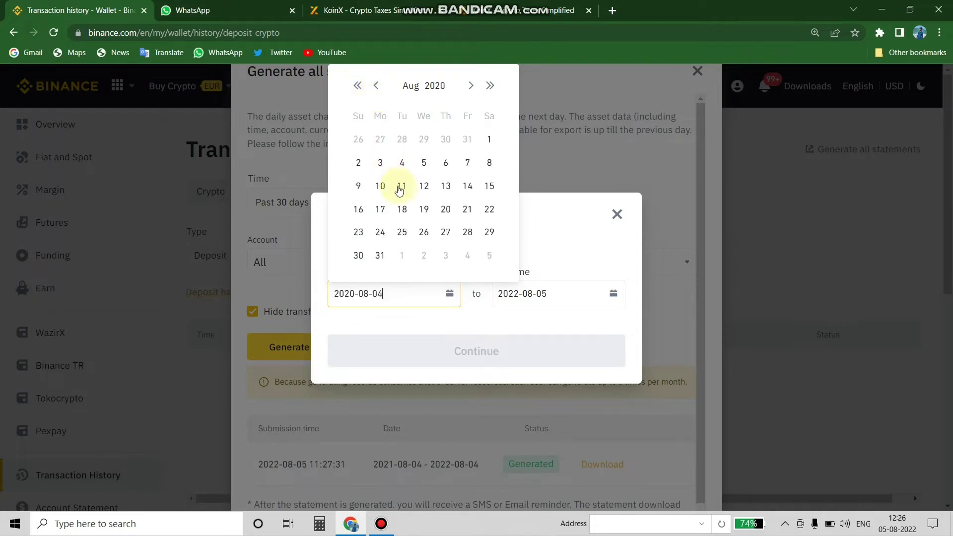
click(376, 87)
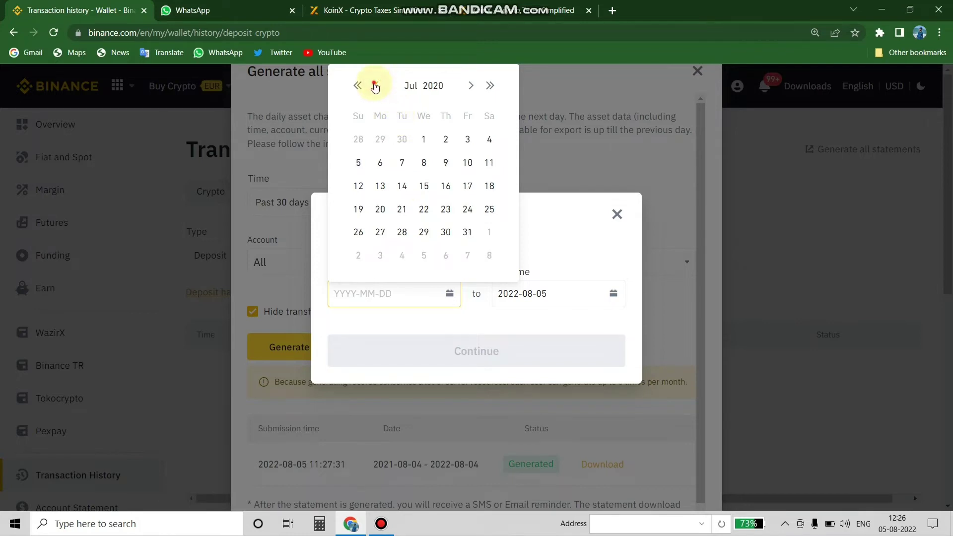
click(375, 87)
click(375, 87)
click(376, 87)
click(375, 87)
click(376, 86)
click(376, 87)
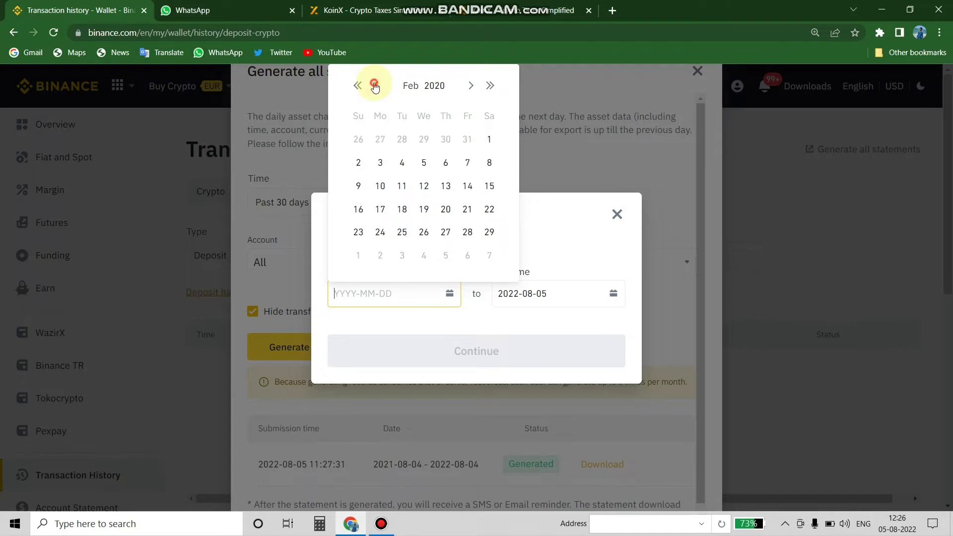
click(376, 87)
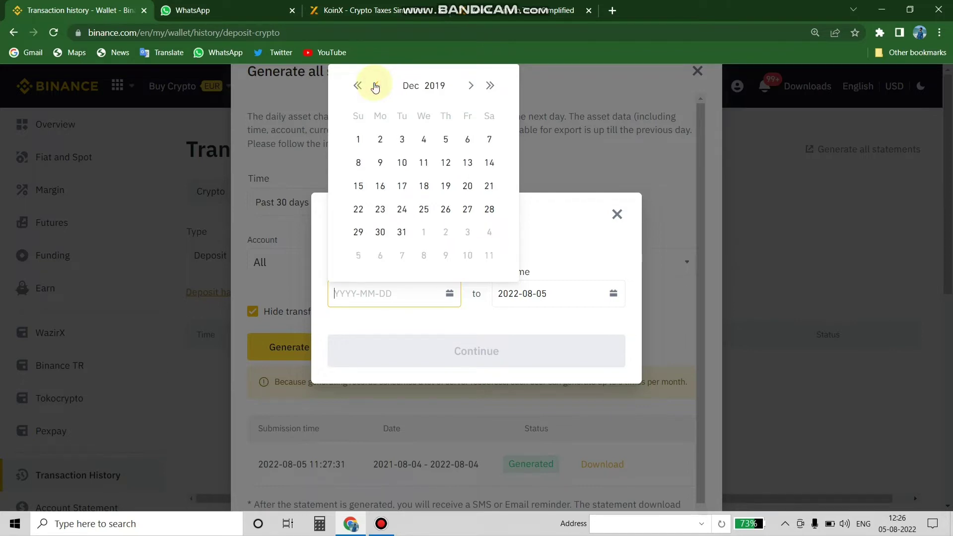
click(472, 88)
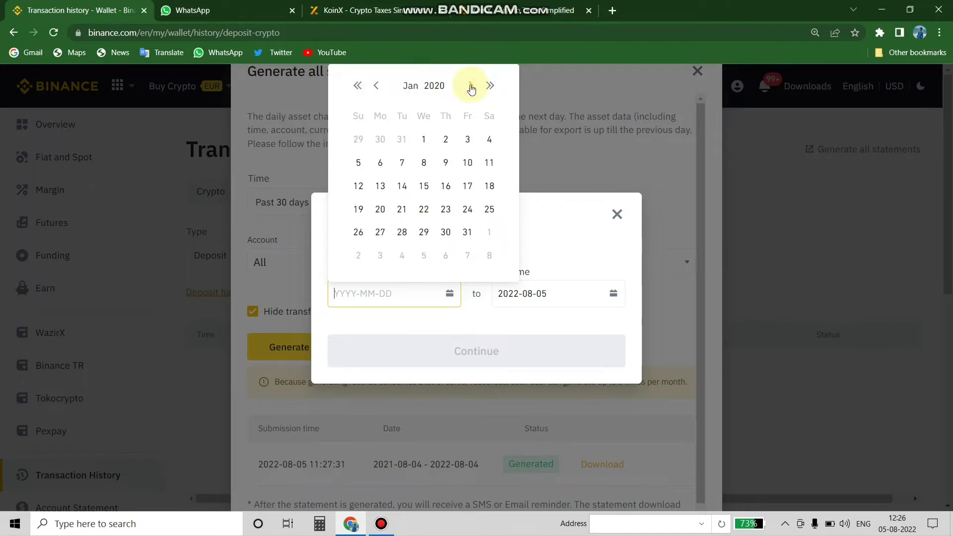
click(425, 144)
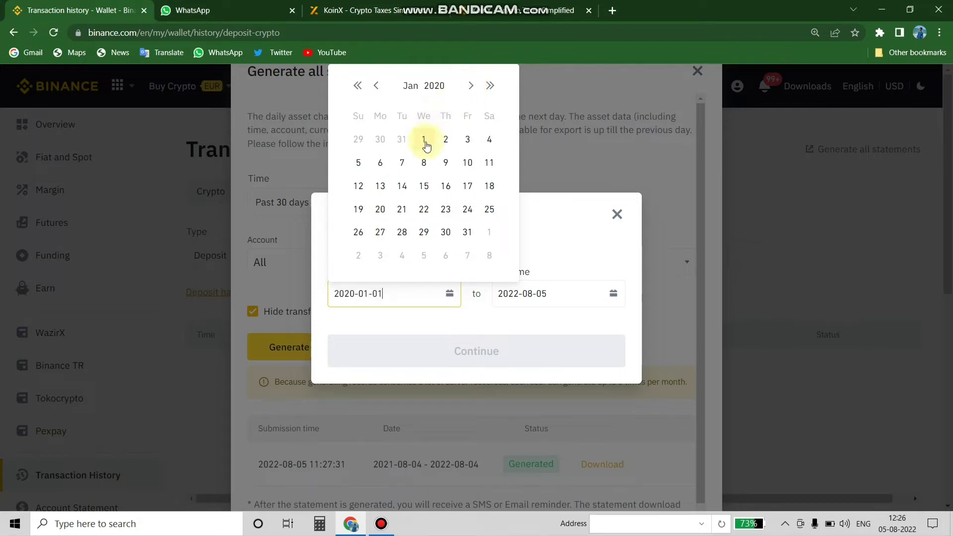
click(426, 144)
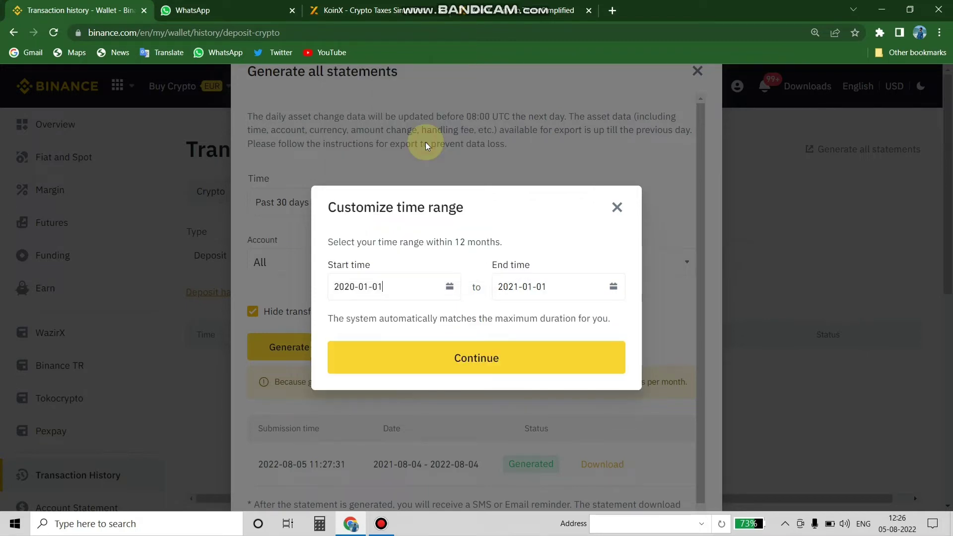
Set the end date of the custom range to 2022-08-05 and apply the range
click(614, 287)
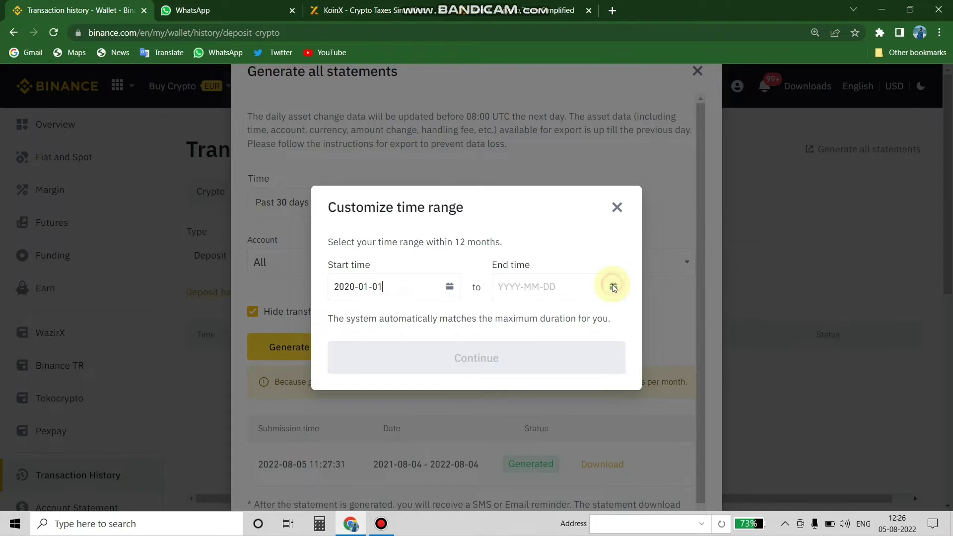
click(614, 287)
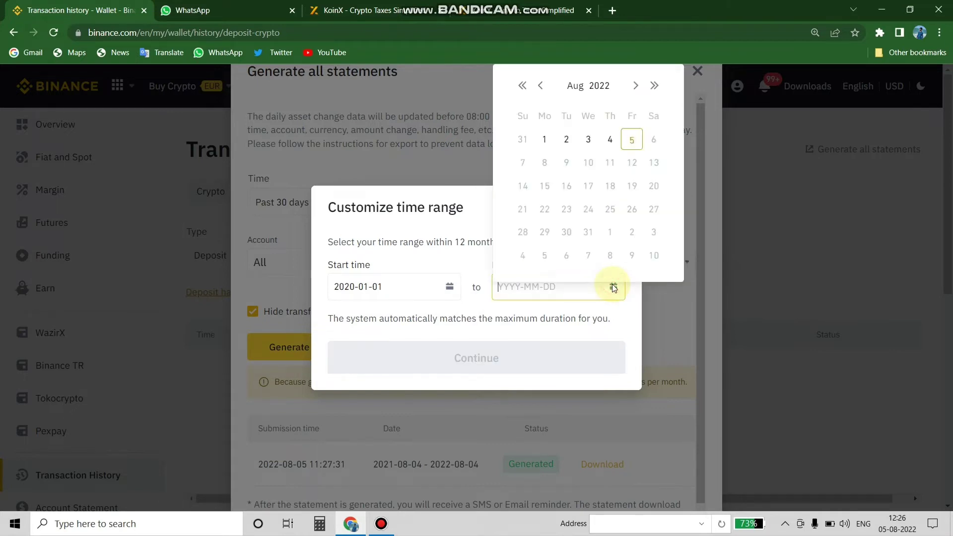
click(628, 142)
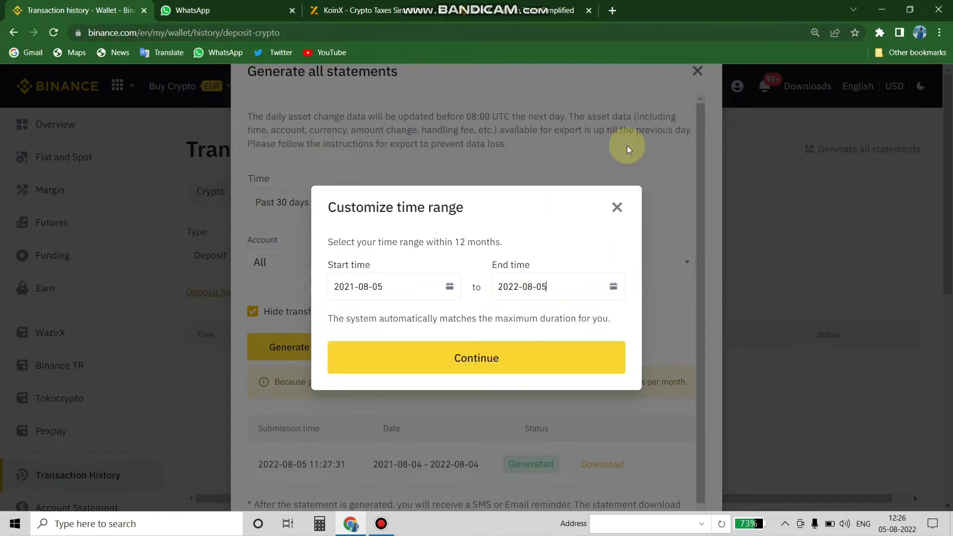
click(474, 360)
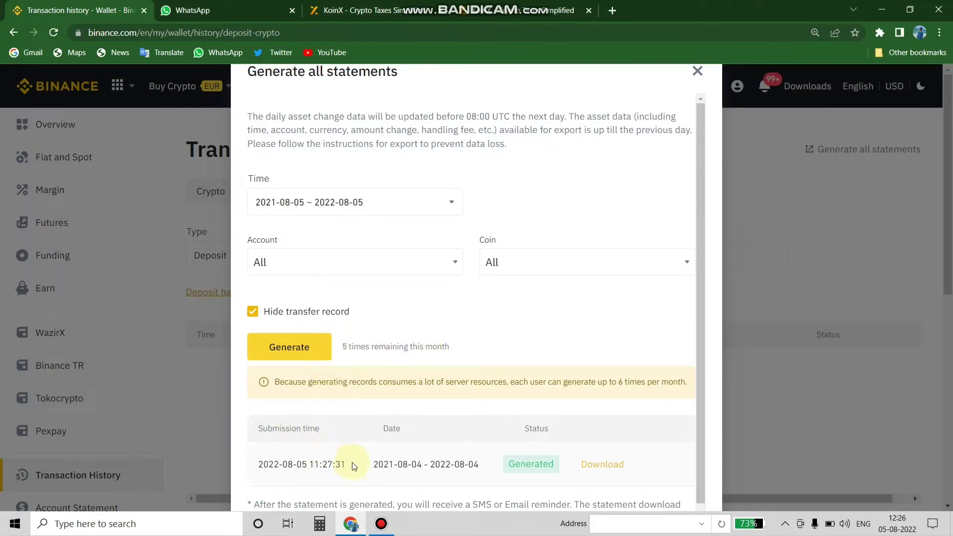
Stop hiding transfer records and generate the statement for all accounts and coins
scroll(358, 467, down, 1)
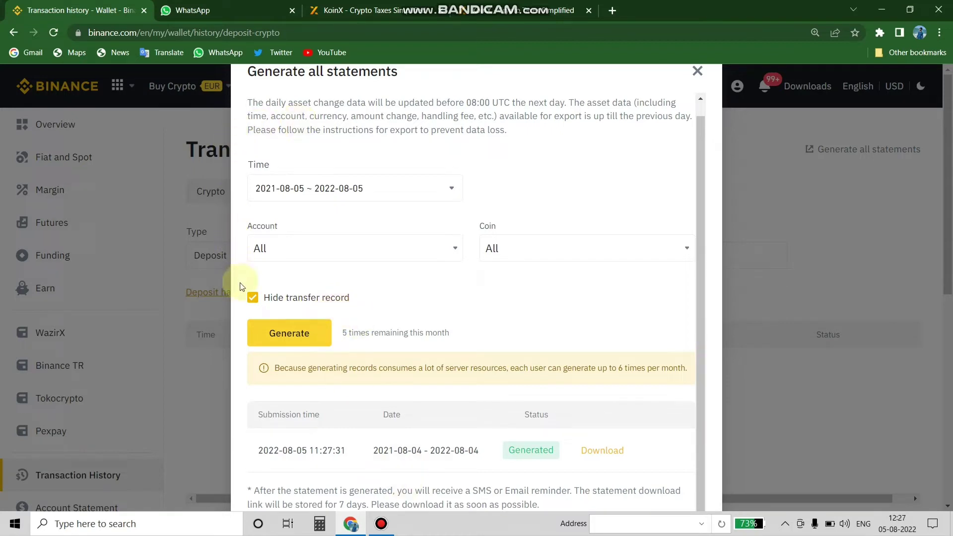
click(251, 304)
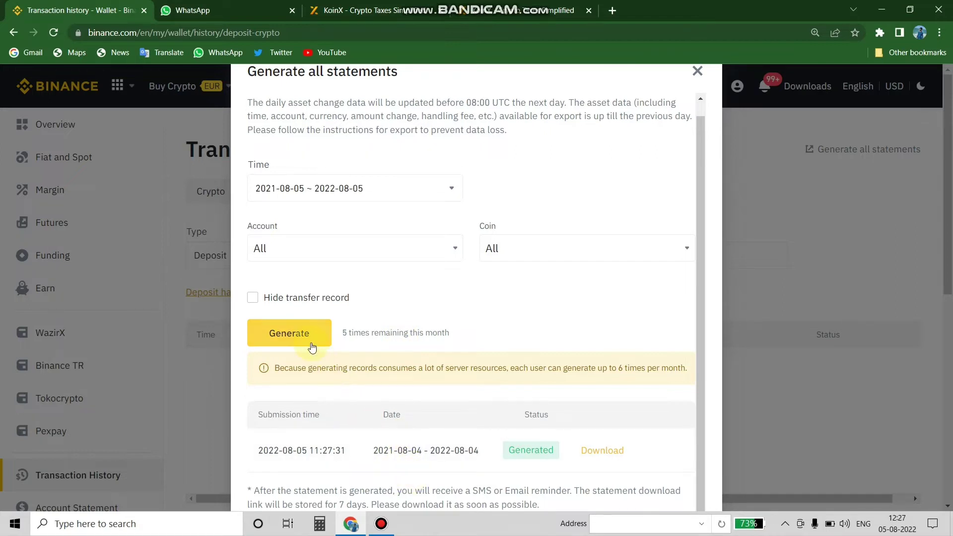
click(305, 342)
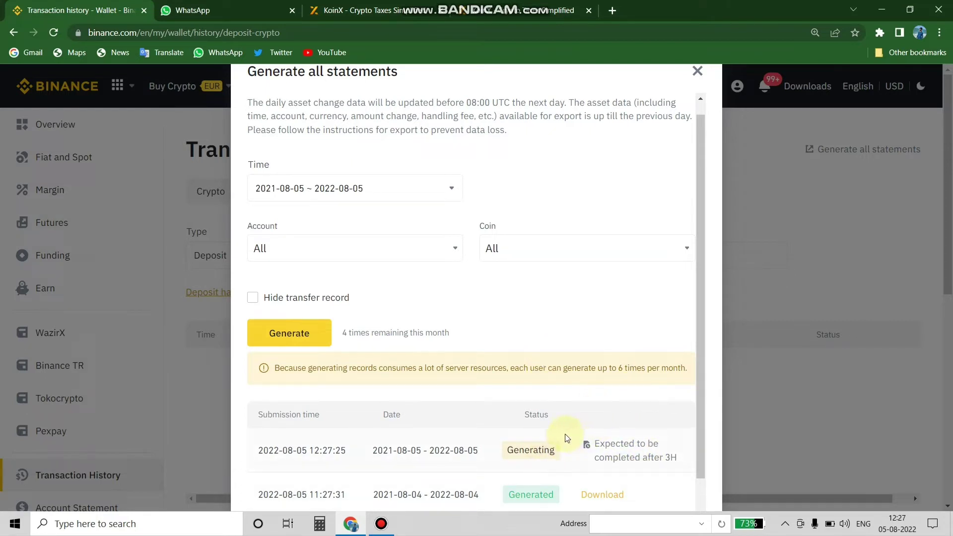
scroll(562, 475, down, 1)
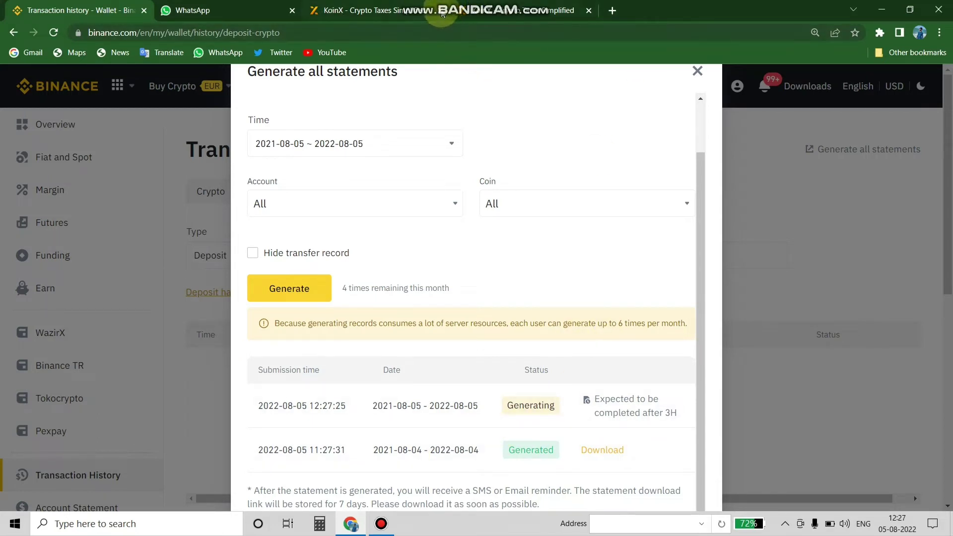
Download the already generated statement for 2021-08-04 to 2022-08-04 and try to open the downloaded archive
click(402, 10)
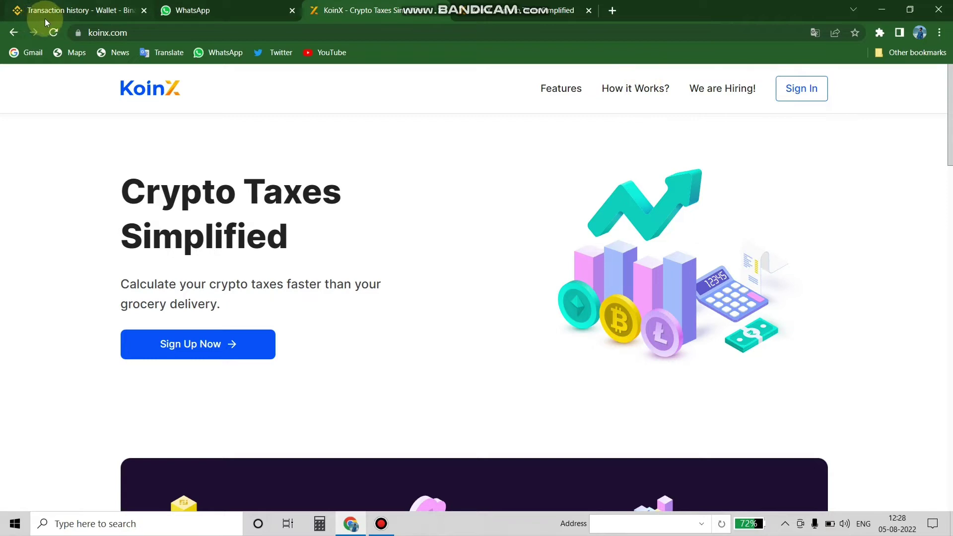
click(67, 12)
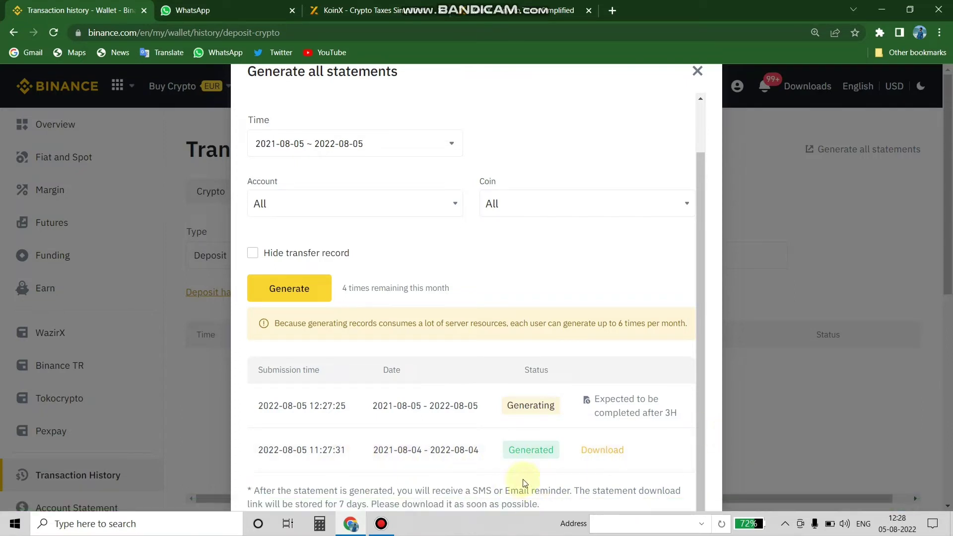
click(594, 457)
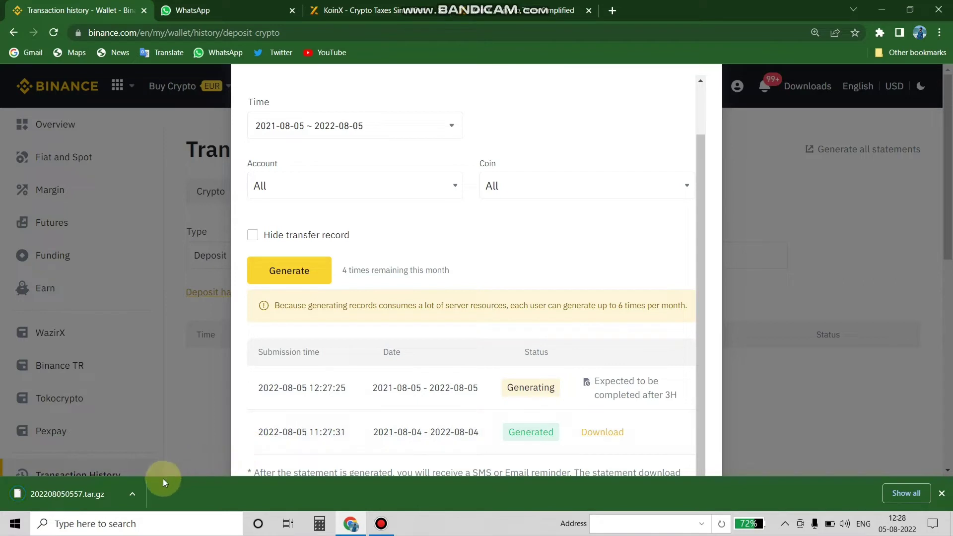
click(90, 498)
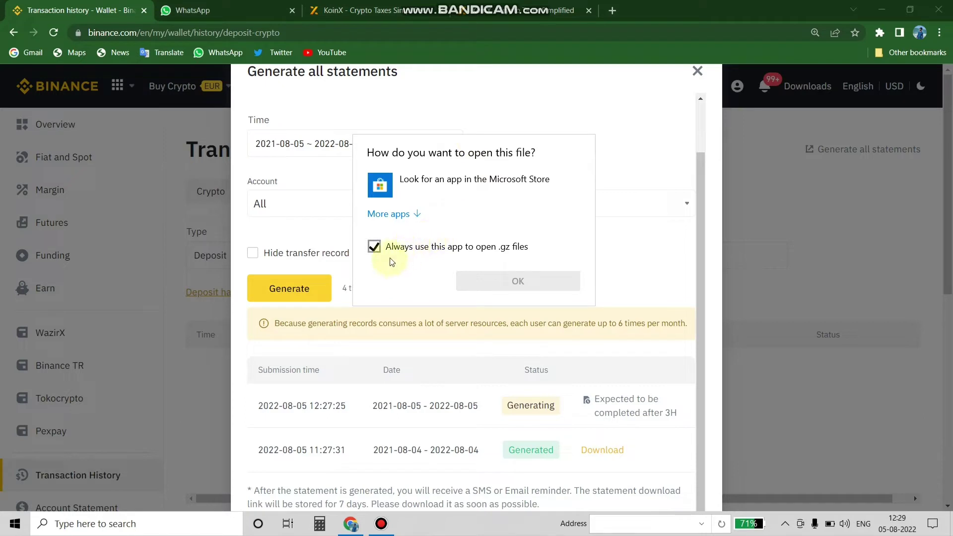
click(614, 12)
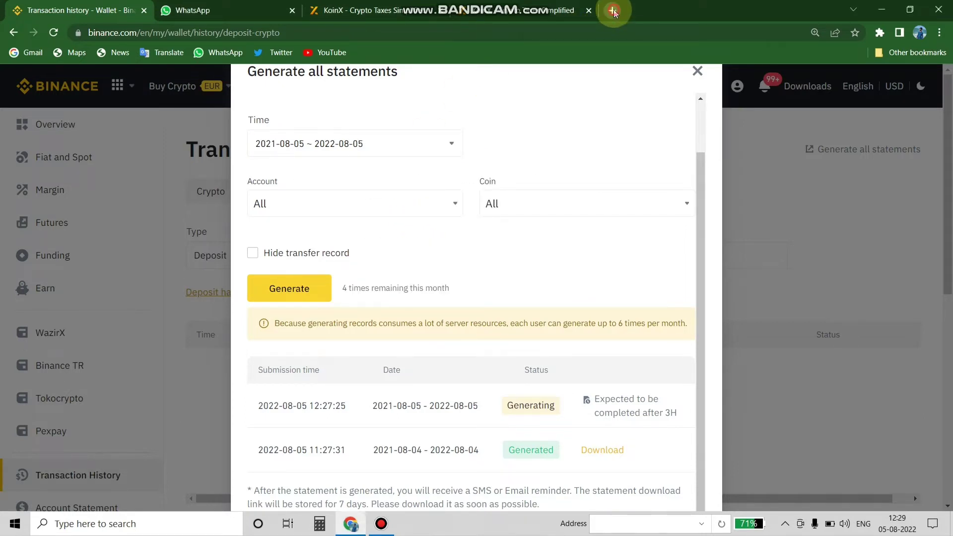
Search the web for winrar in a new browser tab and open the official WinRAR website
click(614, 11)
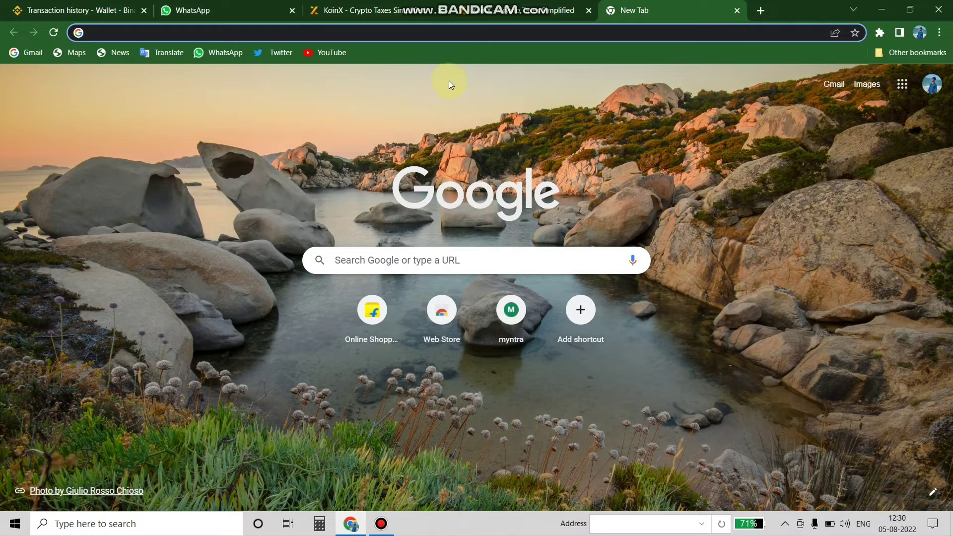
text(w)
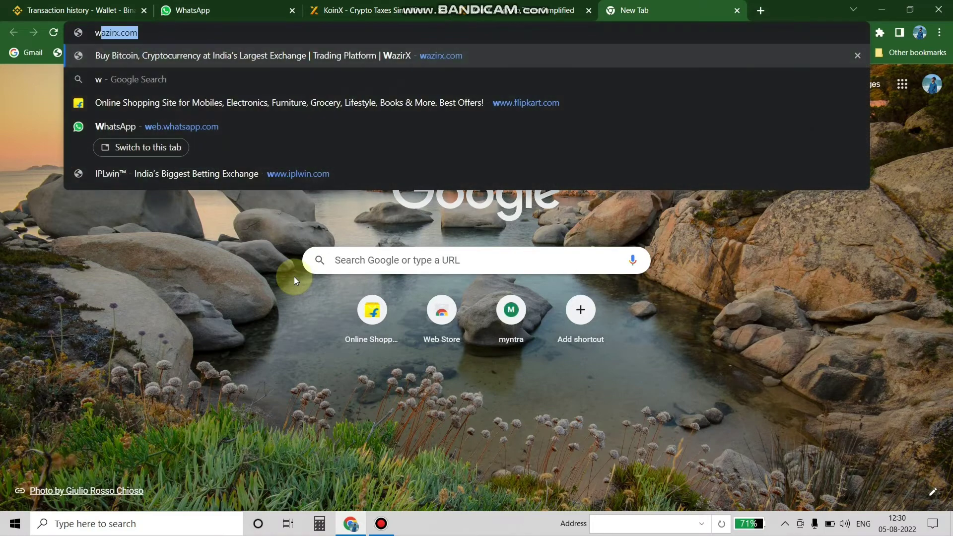
text(inrar)
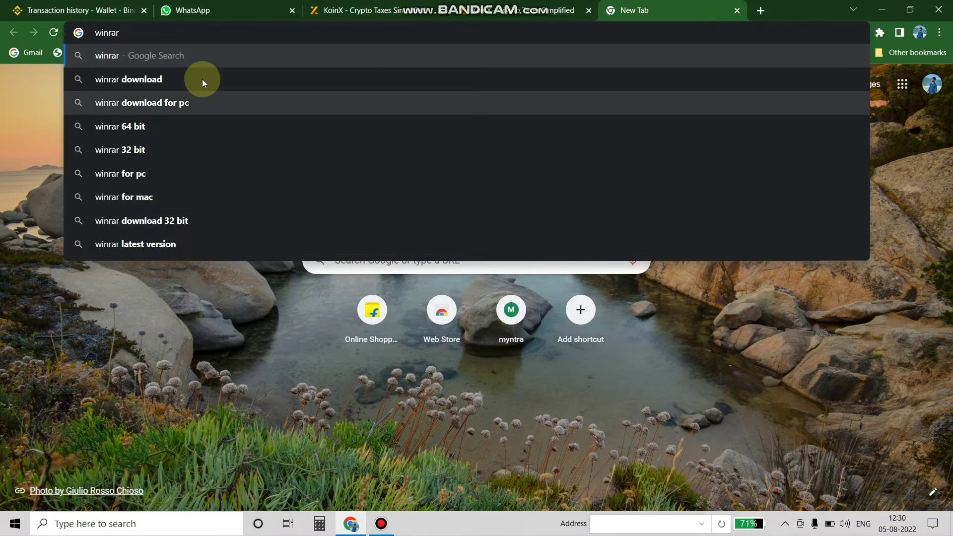
click(191, 60)
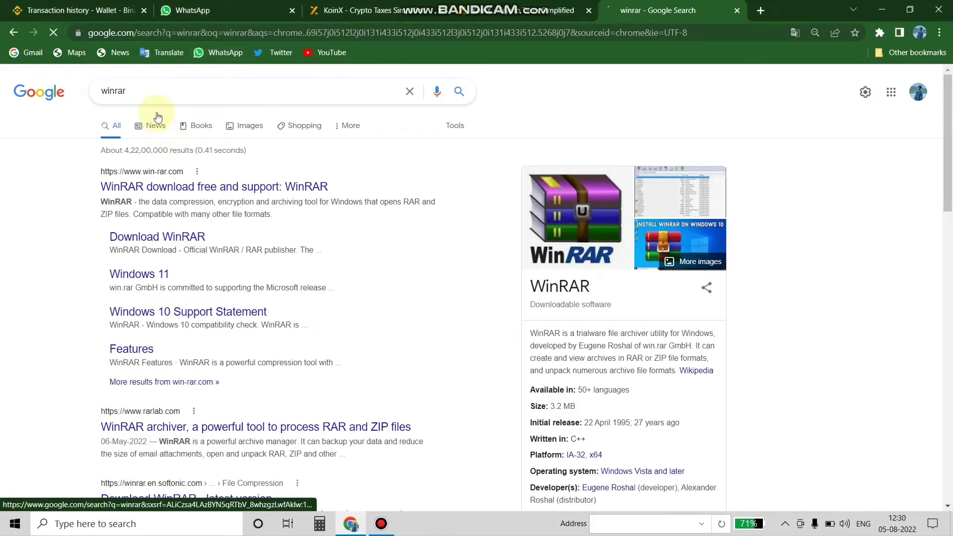
click(167, 188)
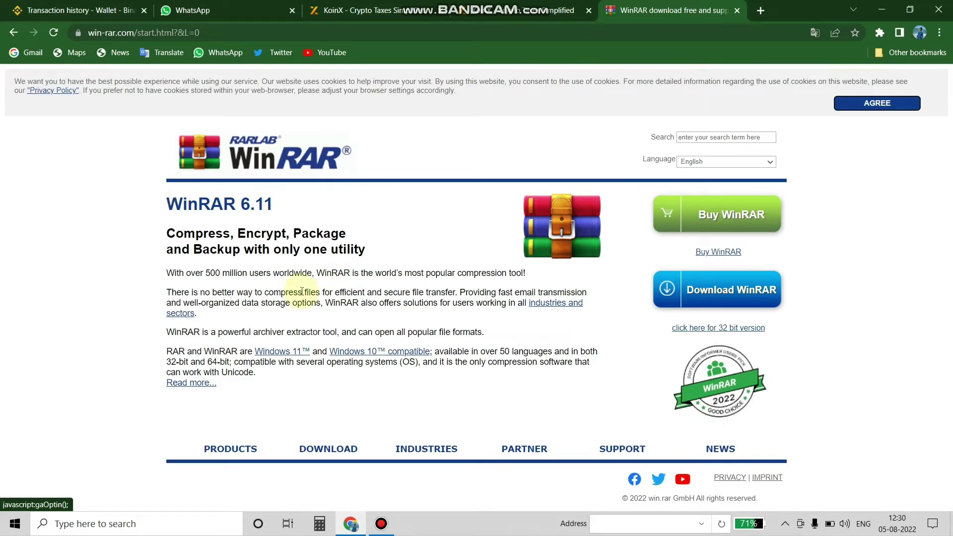
Download the 64-bit WinRAR 6.11 installer from the official site, resuming the interrupted transfer
click(713, 303)
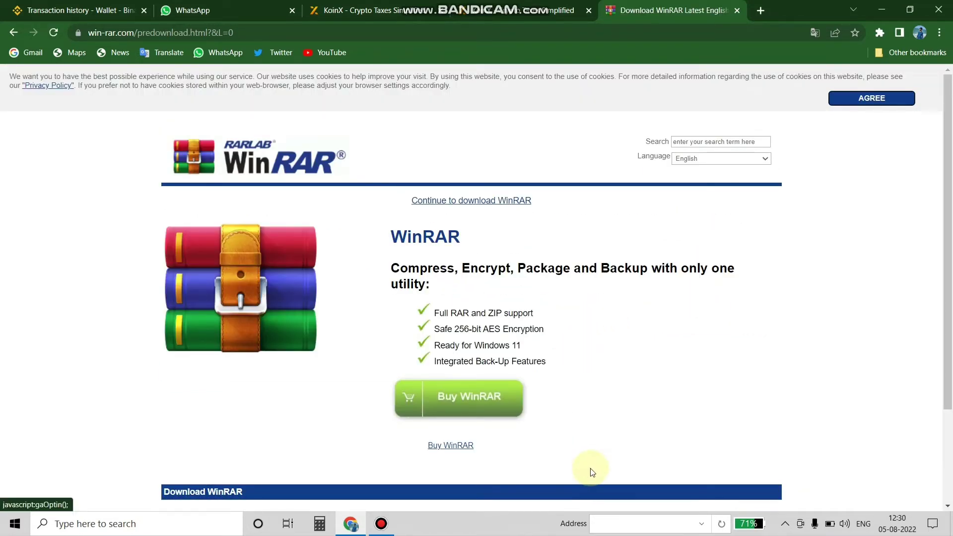
scroll(591, 469, down, 3)
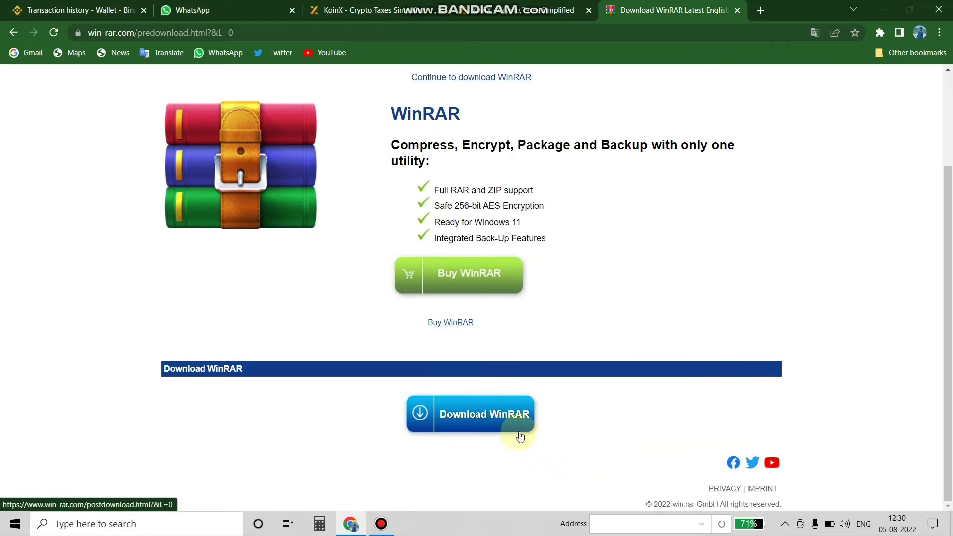
click(501, 416)
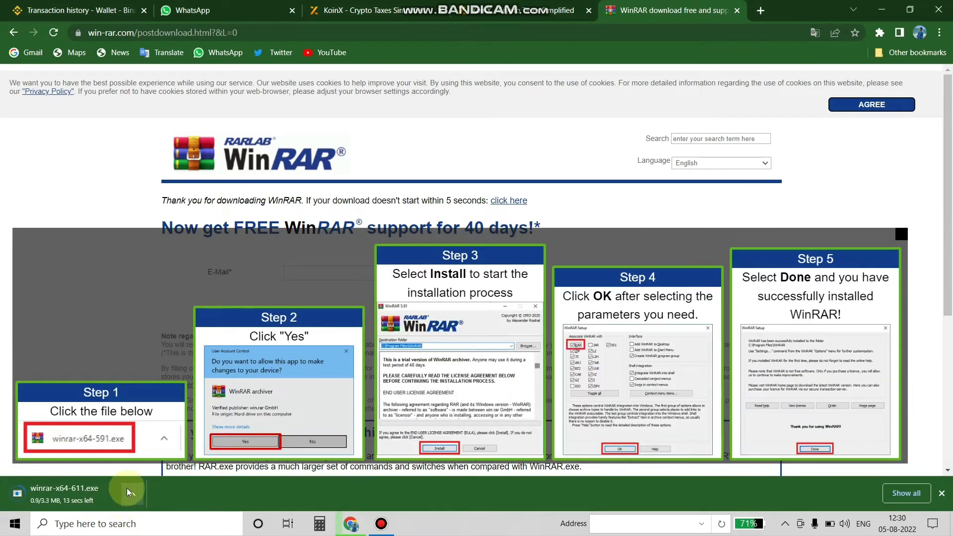
click(132, 450)
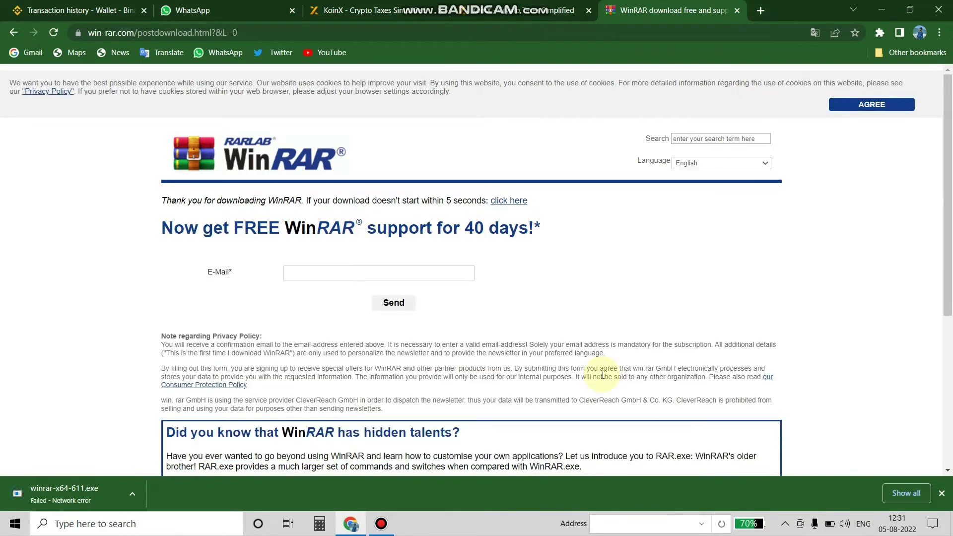
click(133, 496)
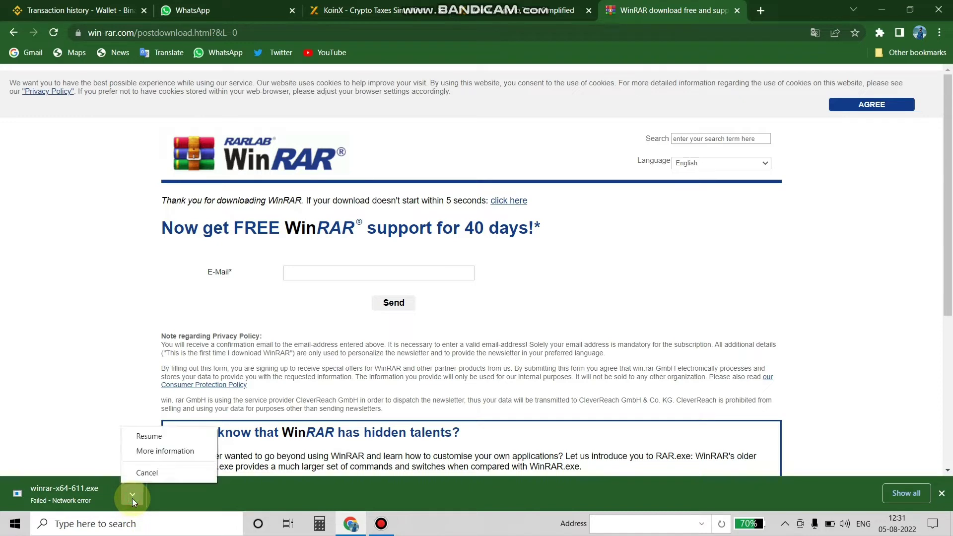
click(93, 497)
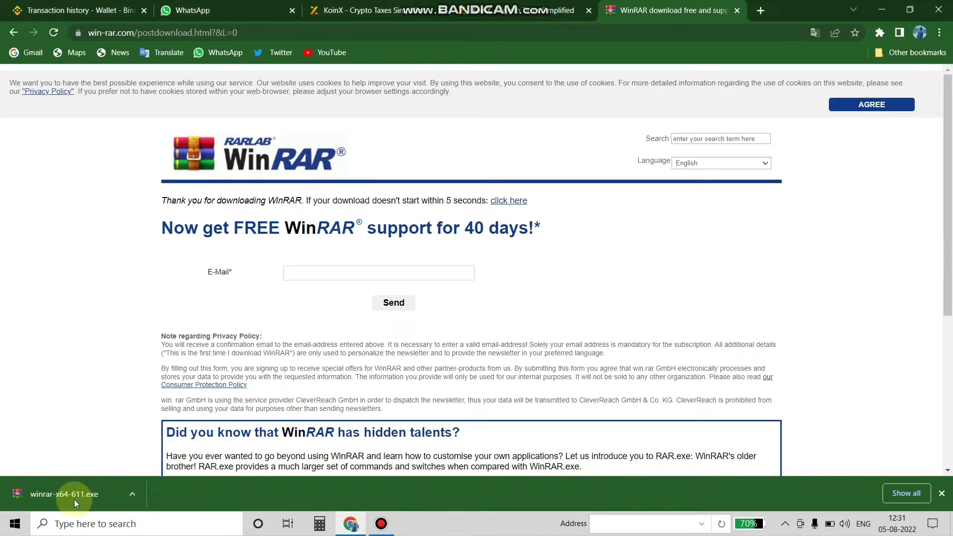
Run the winrar-x64-611.exe installer and install WinRAR to C:\Program Files\WinRAR with the default file associations and integration options
click(74, 500)
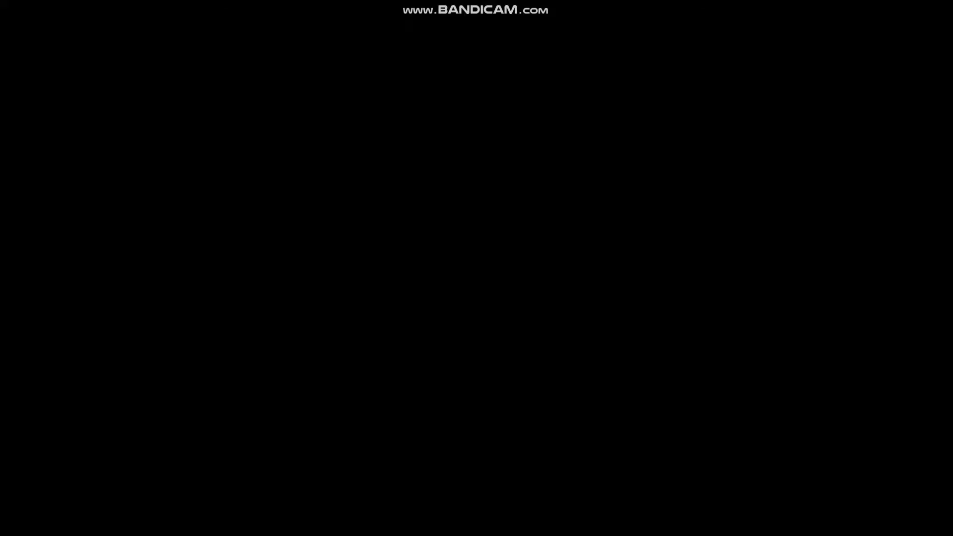
click(396, 349)
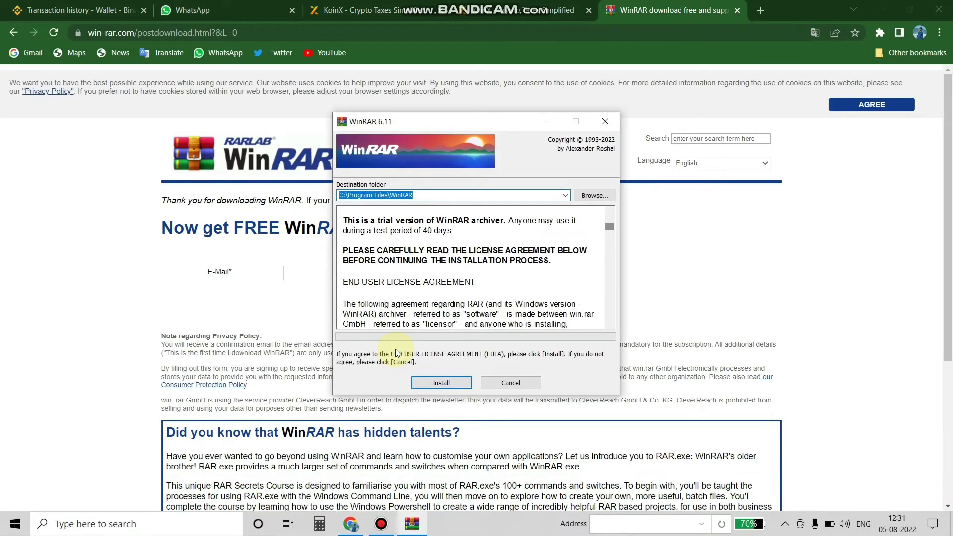
click(422, 382)
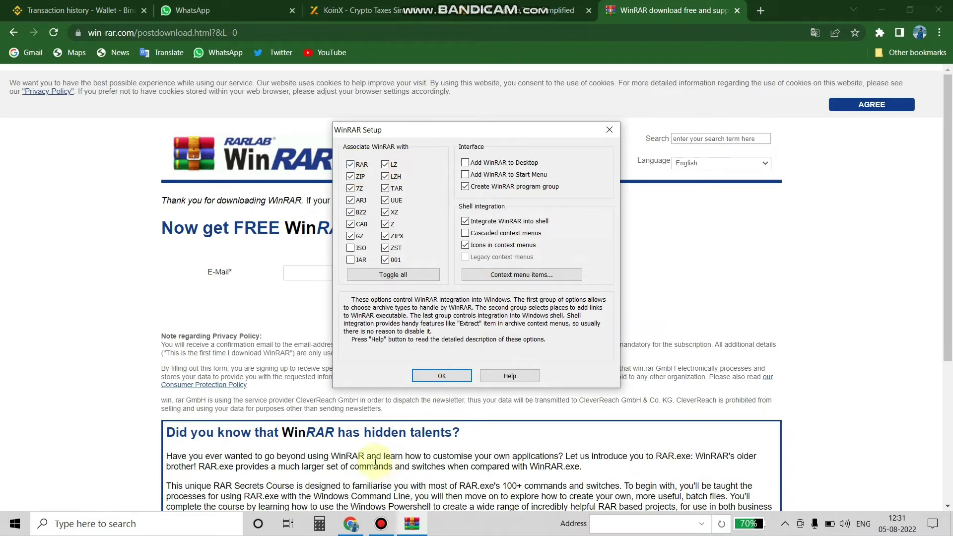
click(419, 376)
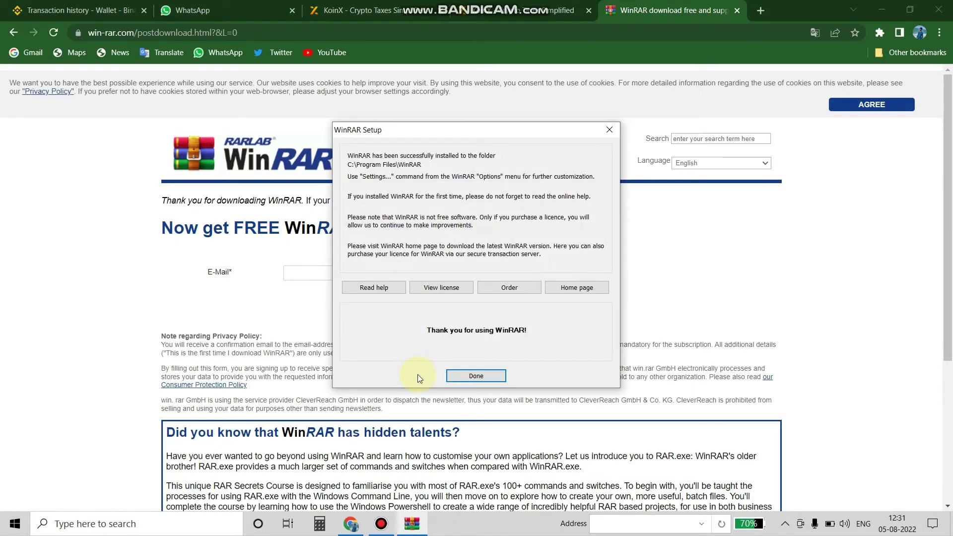
click(469, 376)
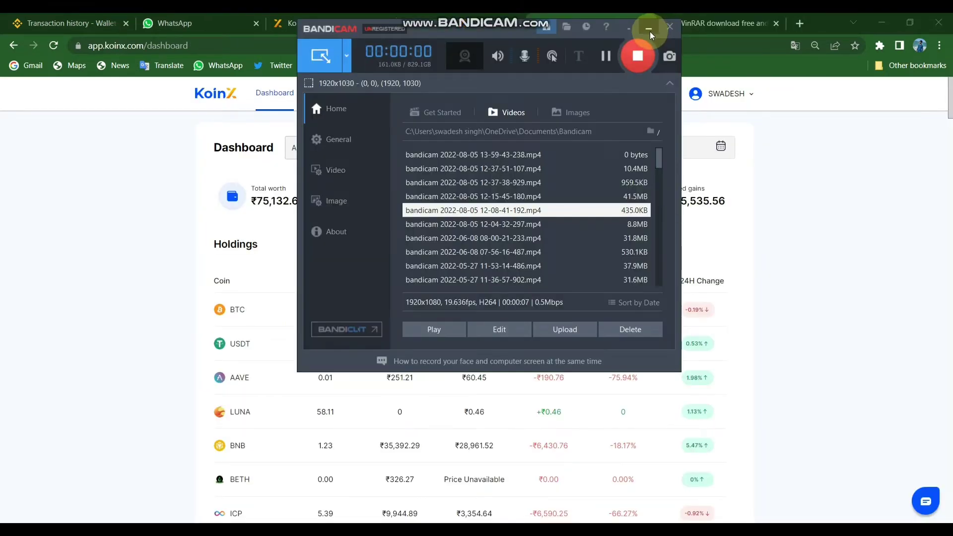
Filter the KoinX dashboard to the first Binance wallet and the financial year FY 2021-2022
click(649, 29)
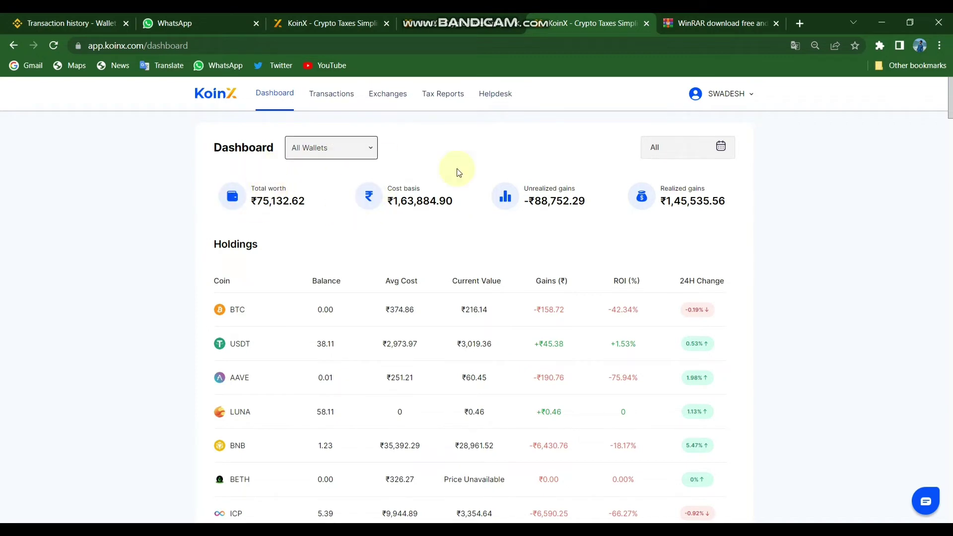
click(312, 156)
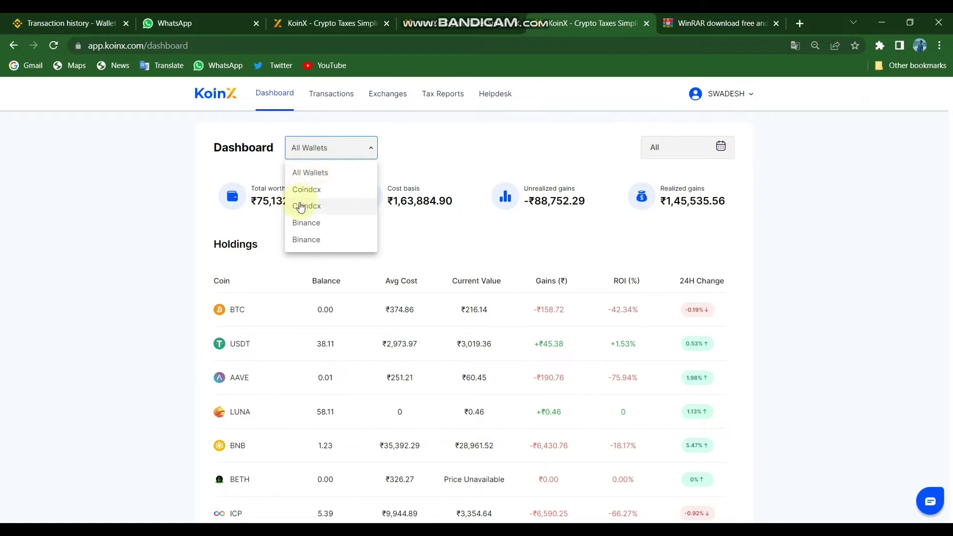
click(314, 225)
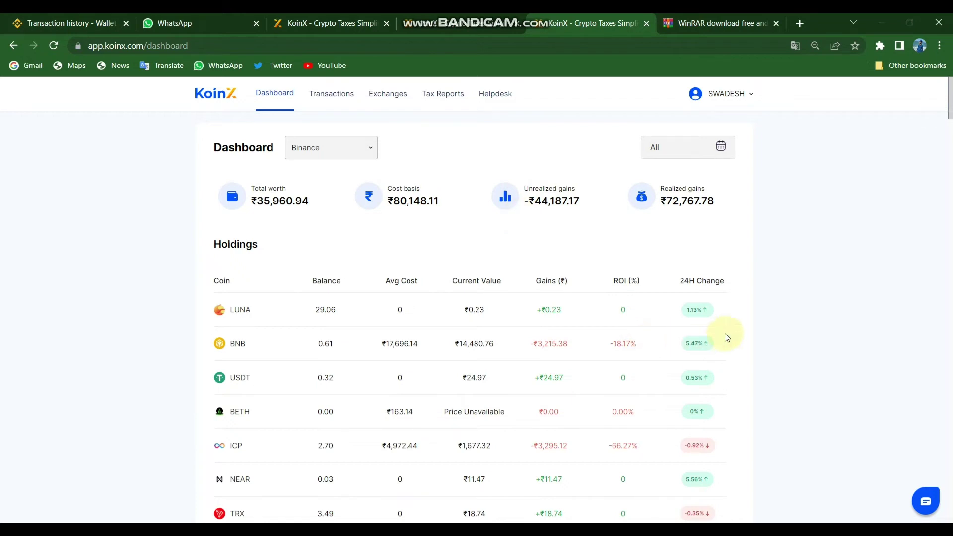
click(719, 147)
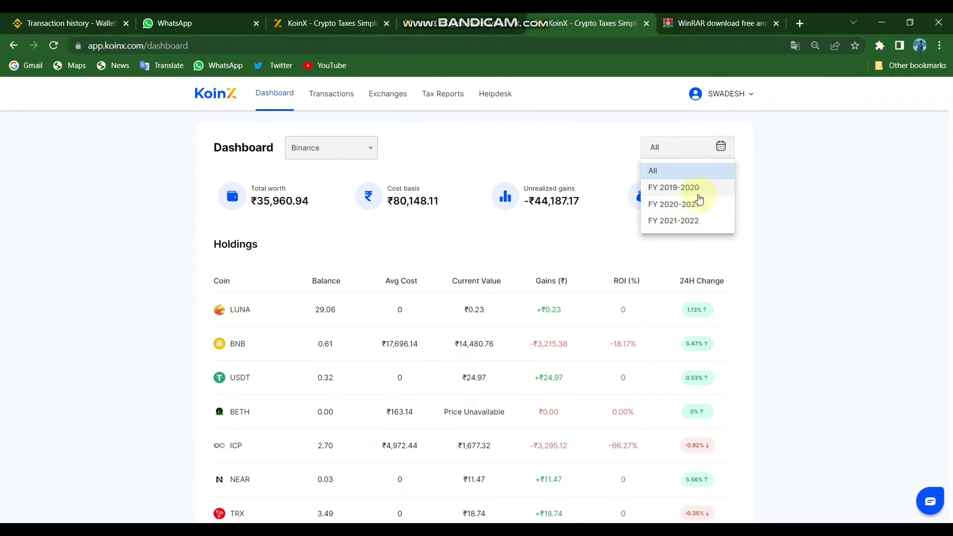
click(687, 225)
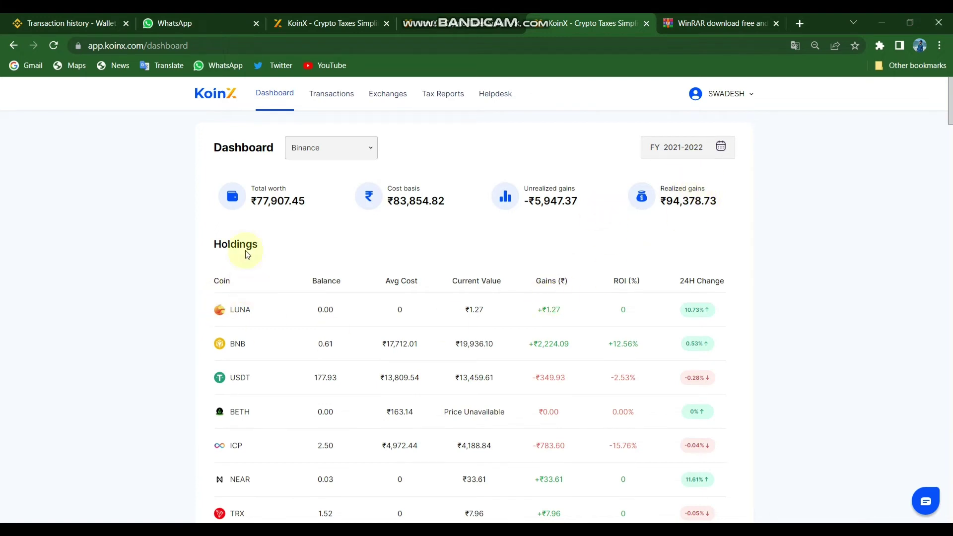
Review the transactions, exchanges and tax reports pages in KoinX, and return to the dashboard
click(330, 101)
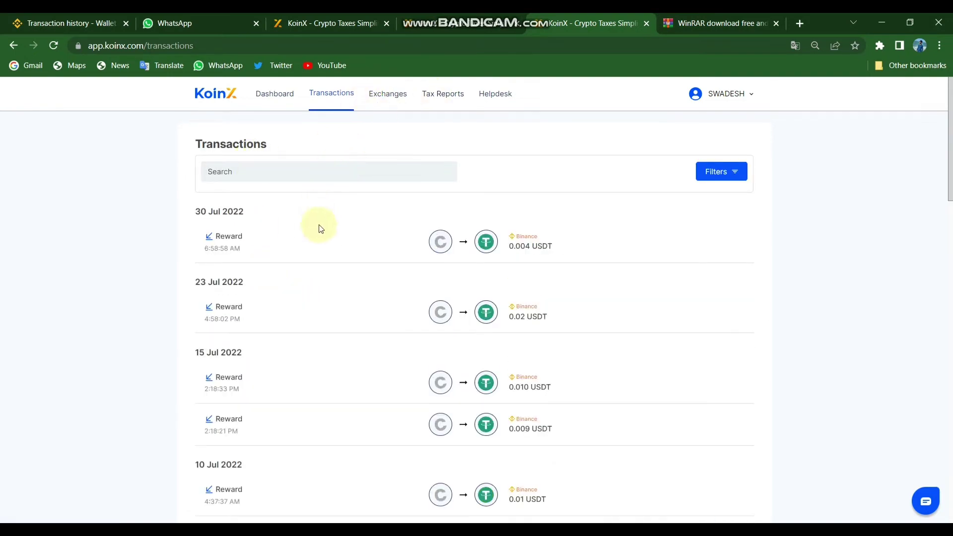
click(381, 97)
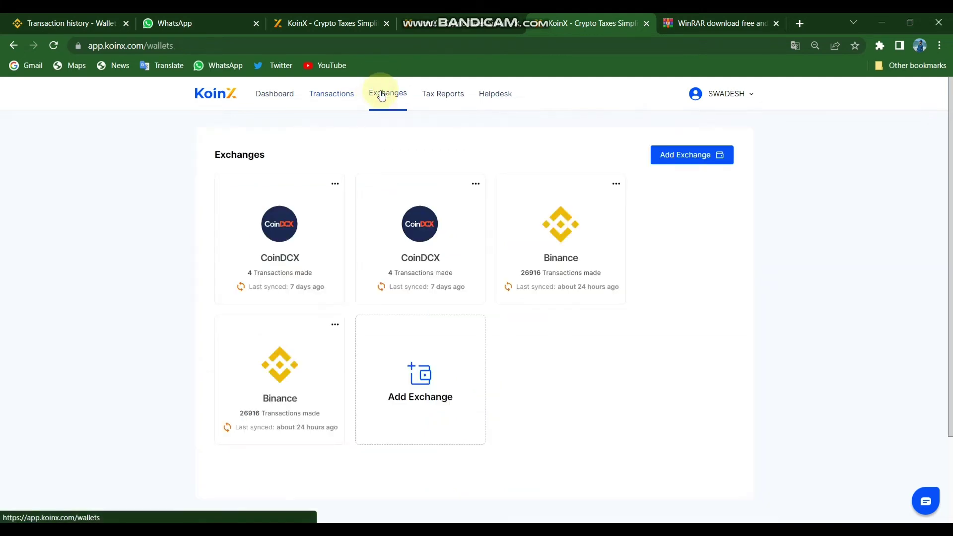
click(452, 94)
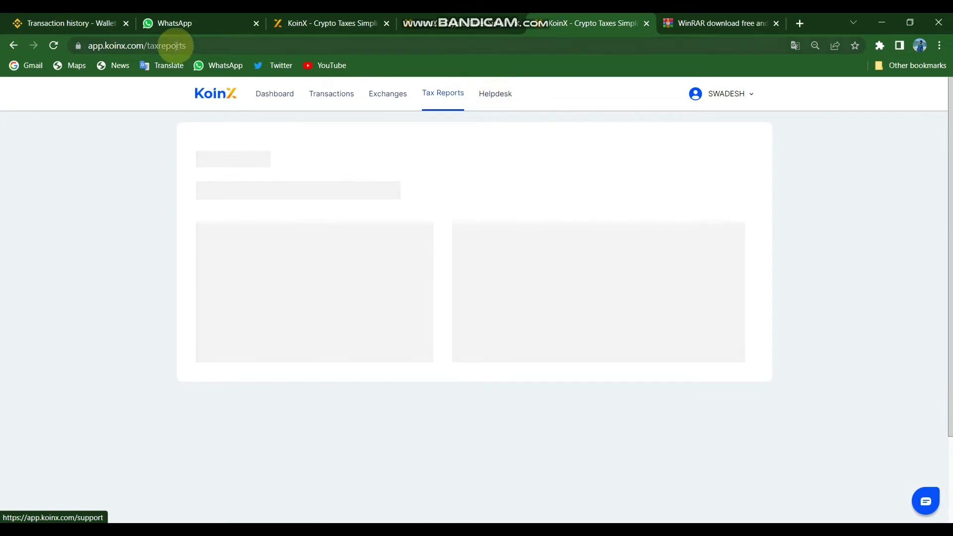
click(274, 98)
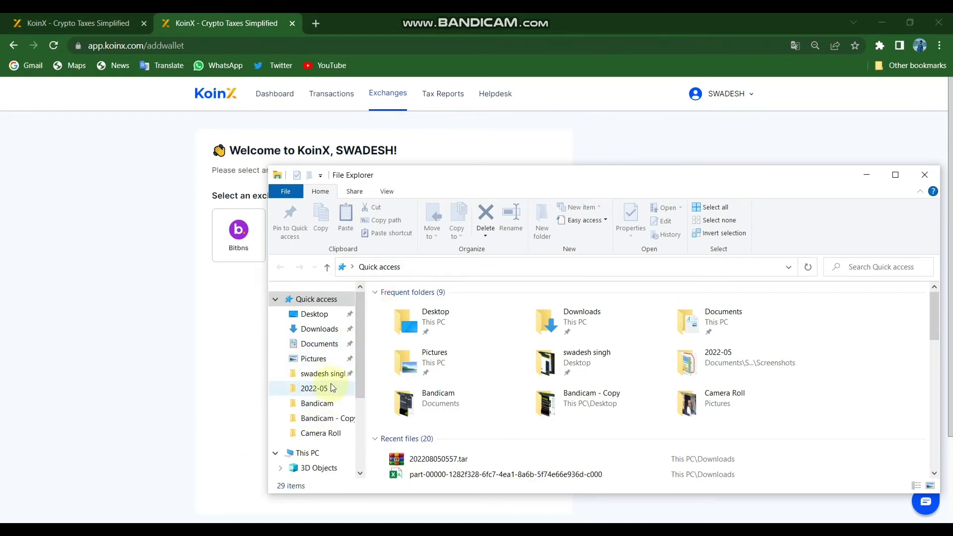
click(321, 329)
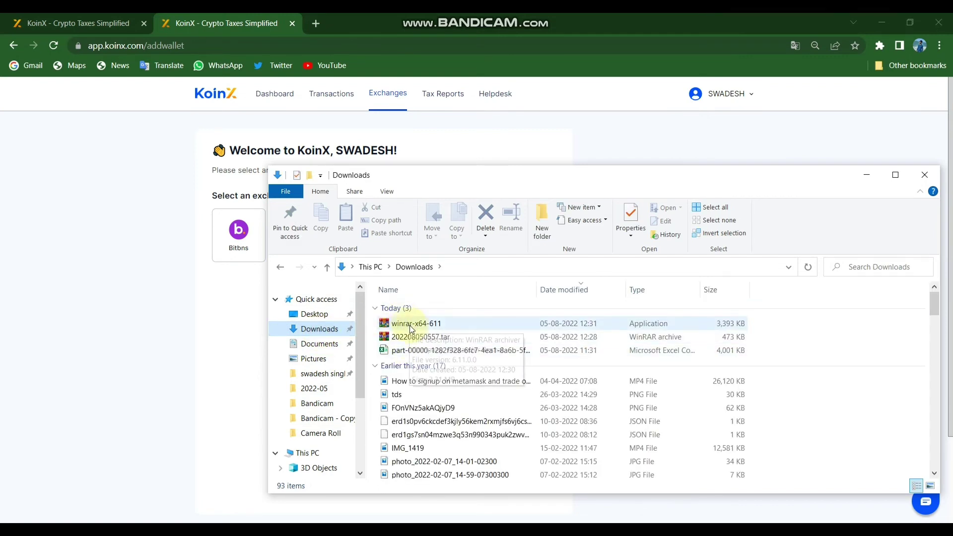
right_click(446, 338)
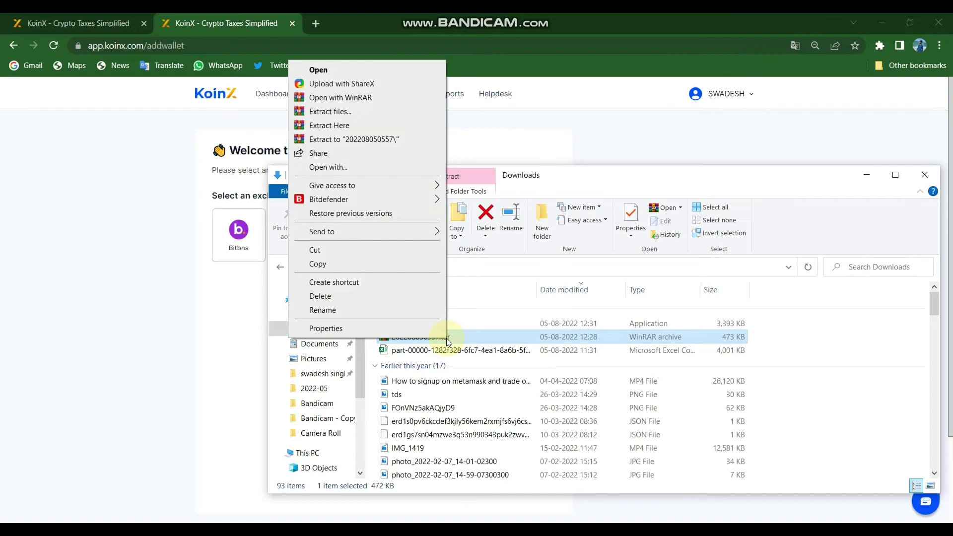
click(332, 115)
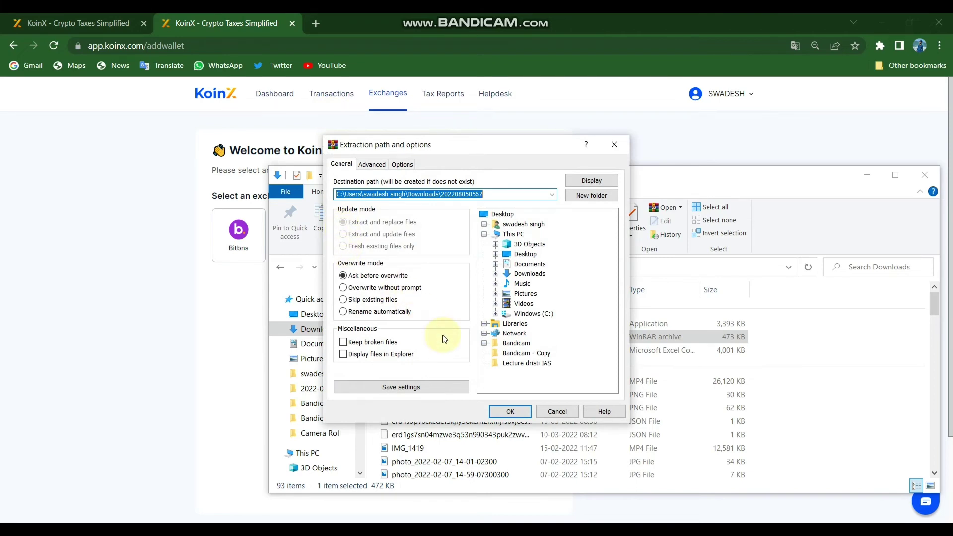
click(511, 412)
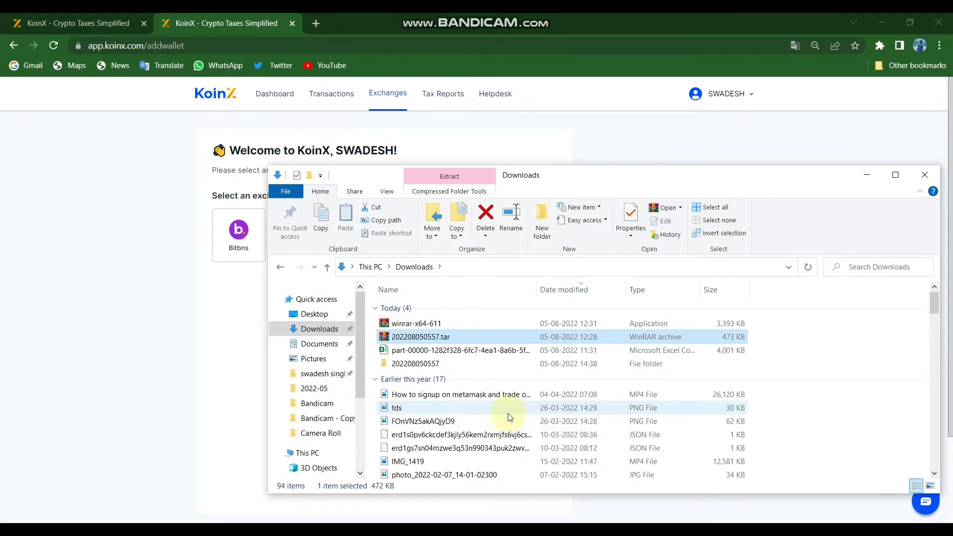
click(453, 350)
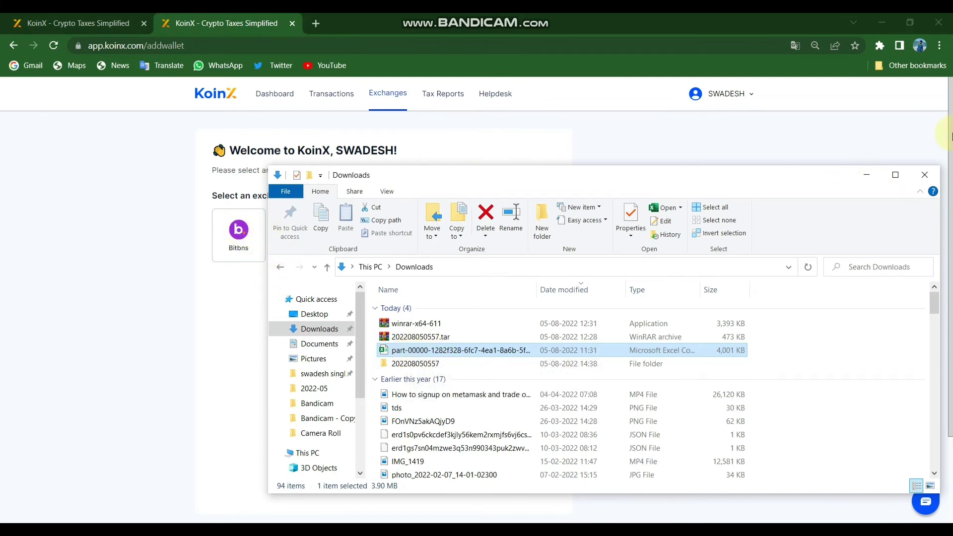
click(923, 174)
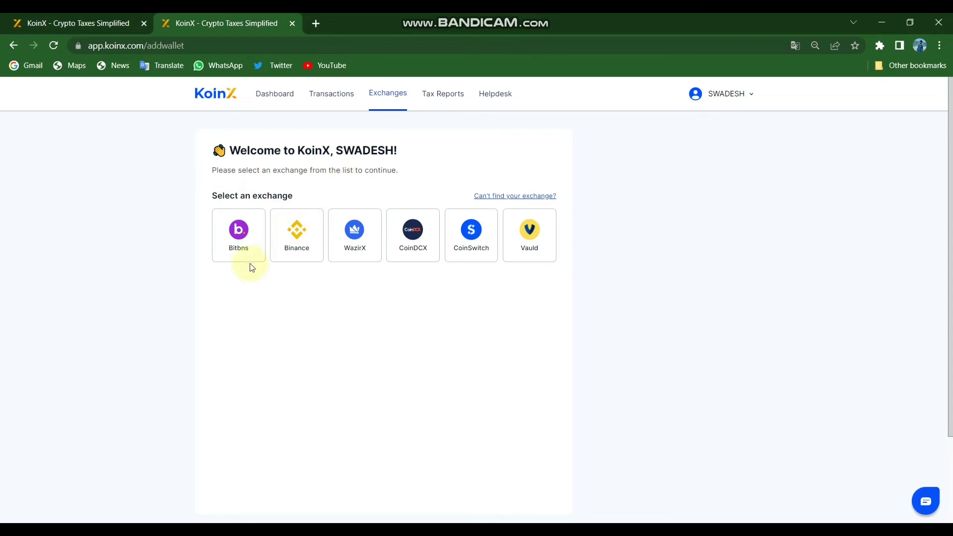
Add Binance as an exchange, uploading part-00000-1282f328-6fc7-4ea1-8a6b-5f74e66e936d-c000.csv from Downloads as its trade history, and submit it
click(295, 244)
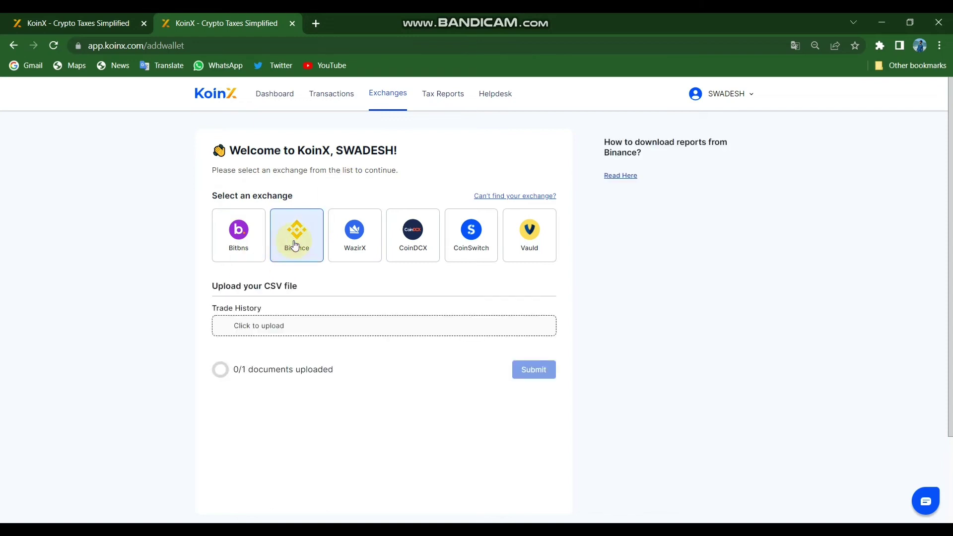
click(231, 327)
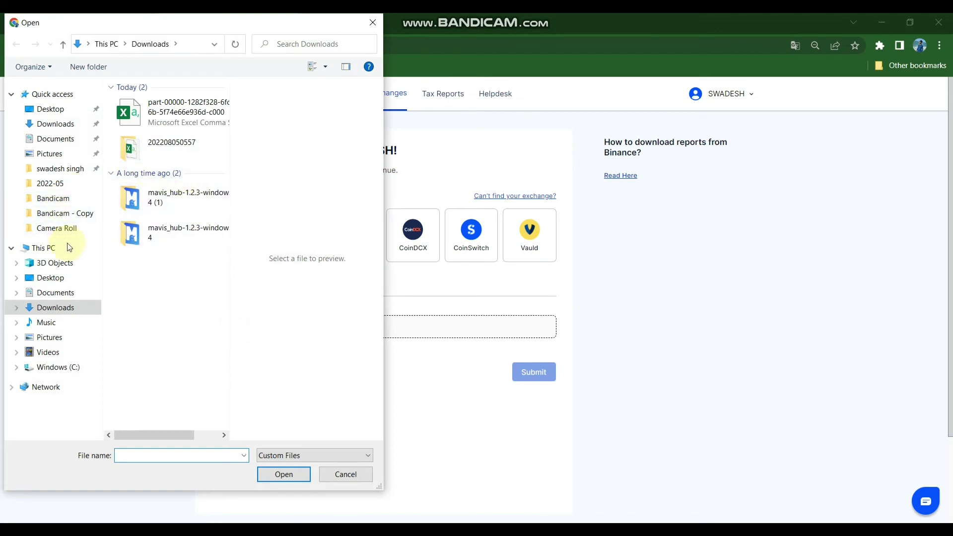
click(56, 308)
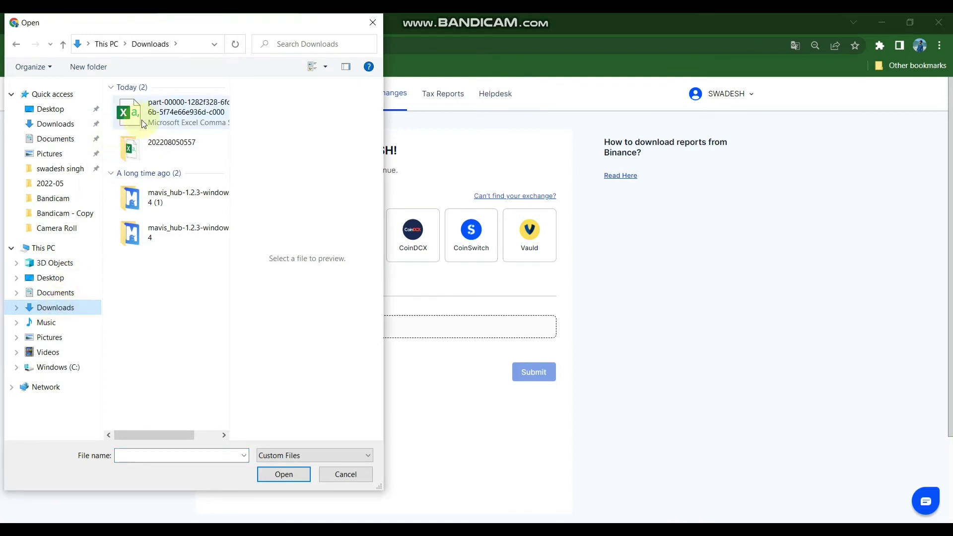
click(173, 122)
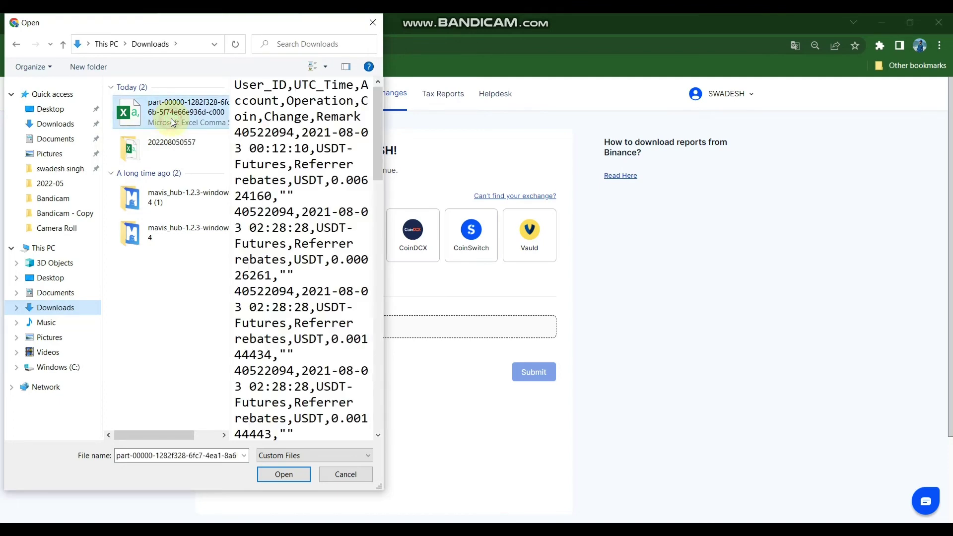
click(290, 475)
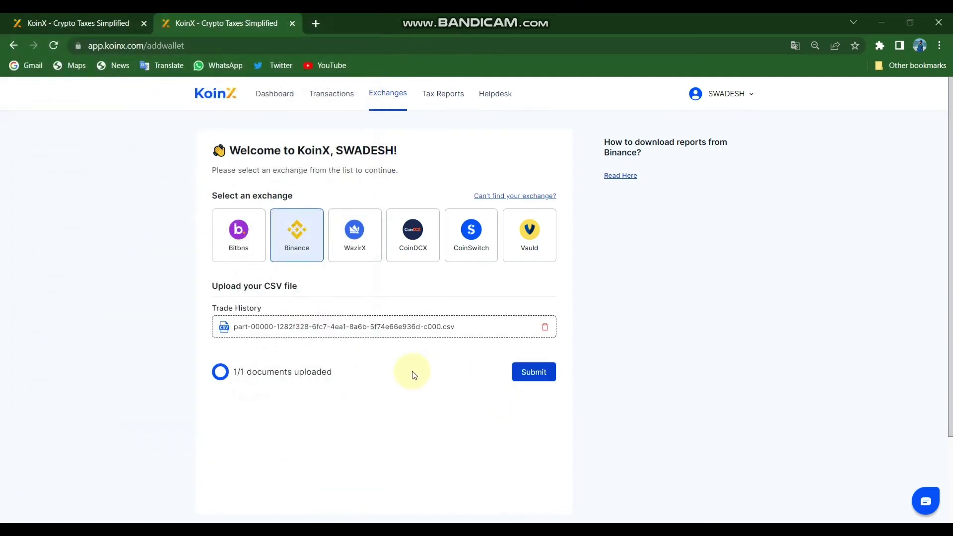
click(535, 373)
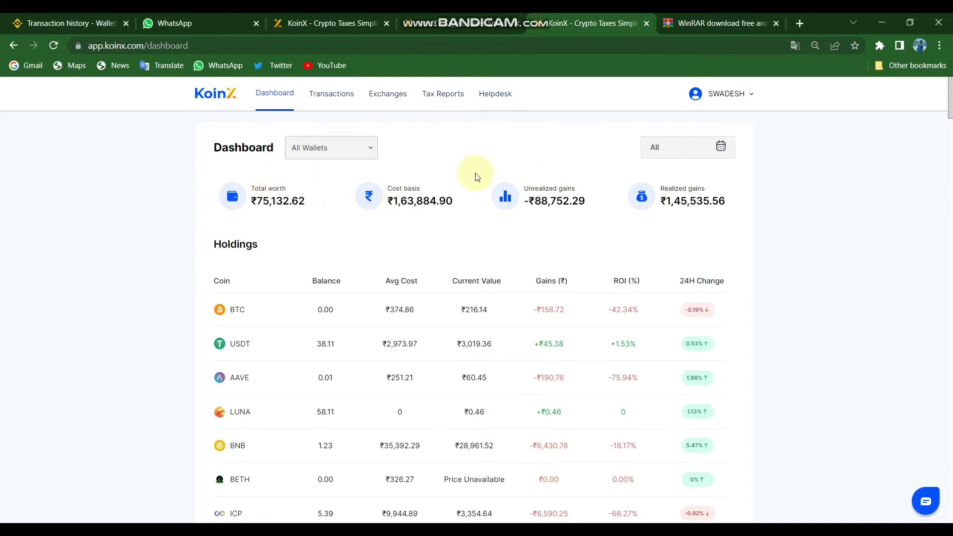
Filter the dashboard to the first Binance wallet in the list and the financial year FY 2021-2022
click(311, 152)
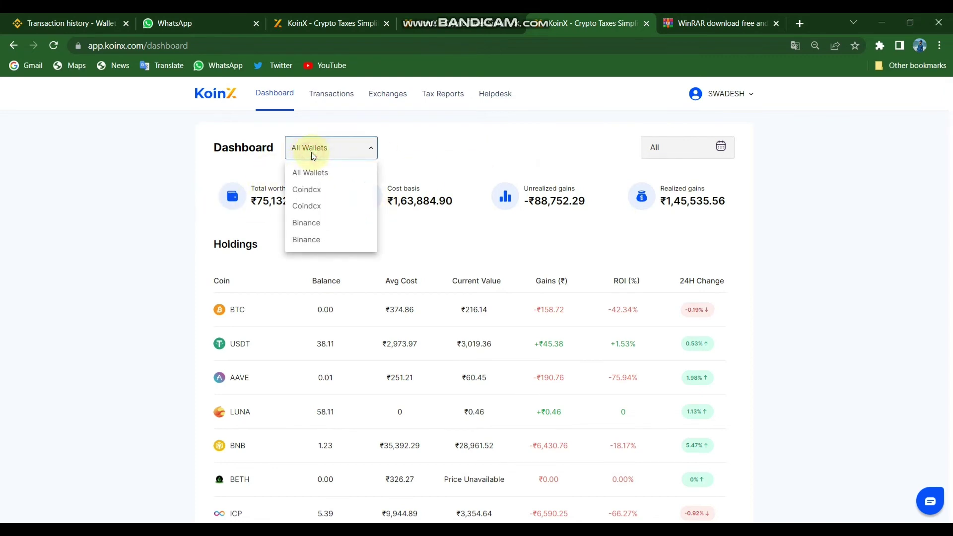
click(312, 228)
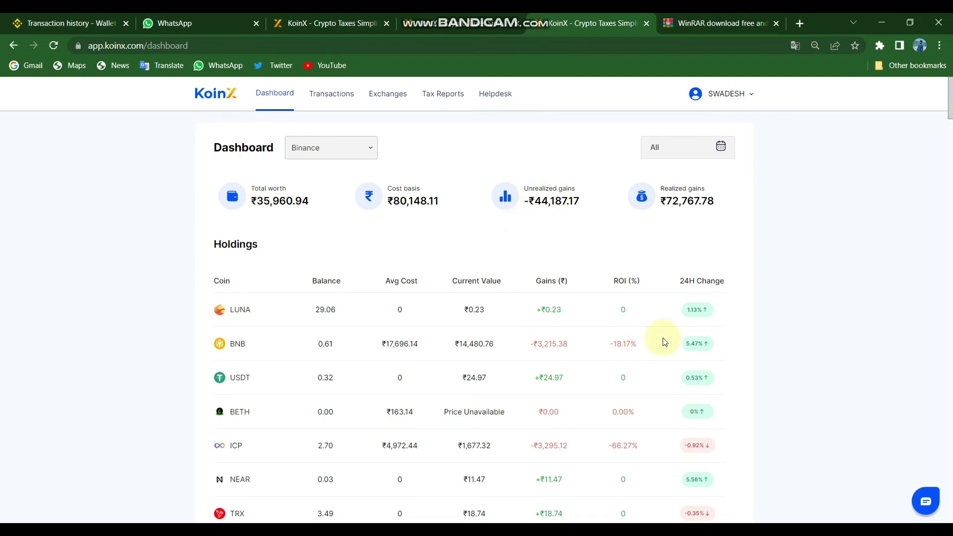
click(718, 149)
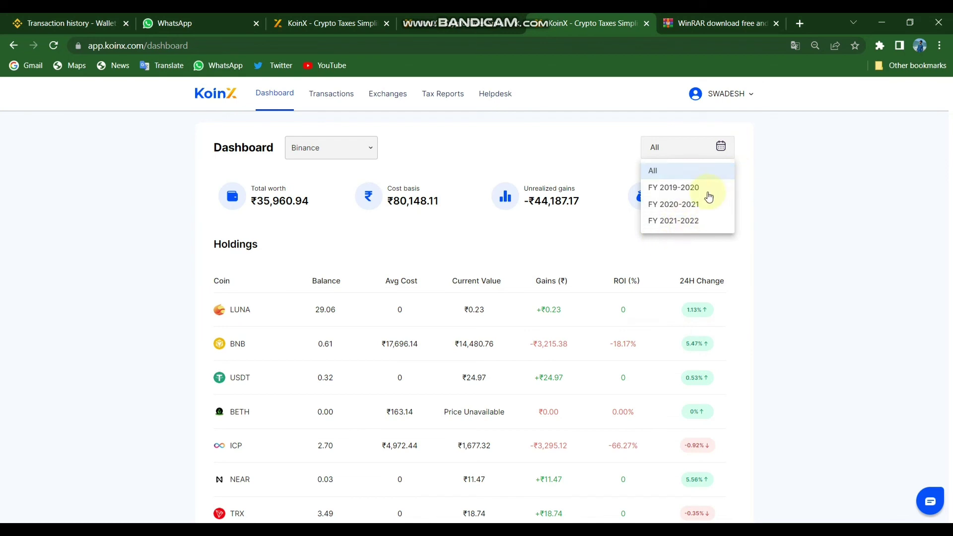
click(687, 225)
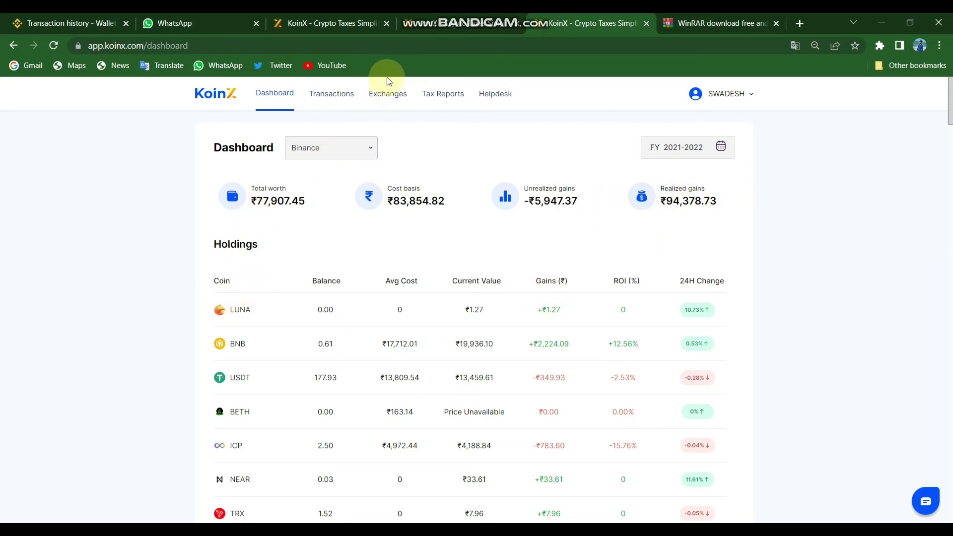
Review the transactions, exchanges and tax reports pages, and return to the dashboard
click(329, 102)
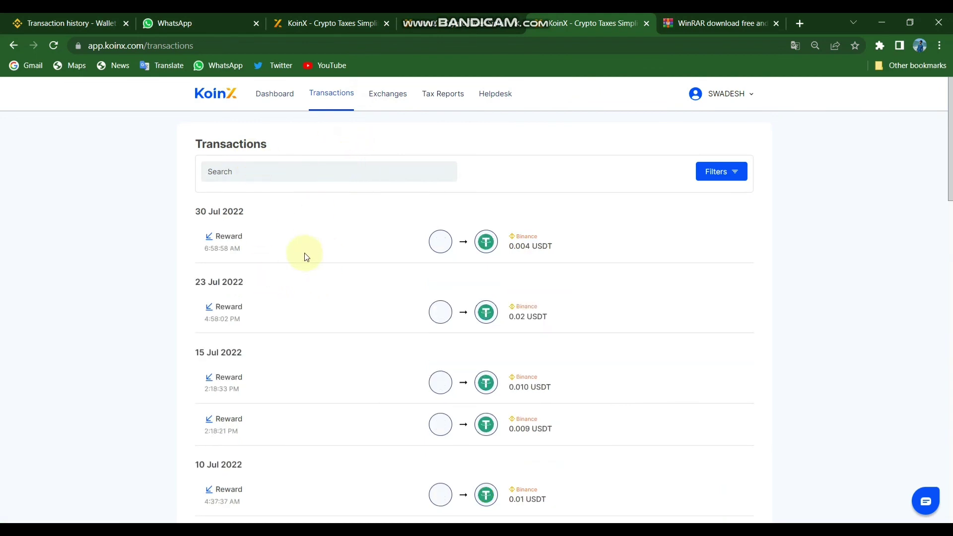
click(381, 96)
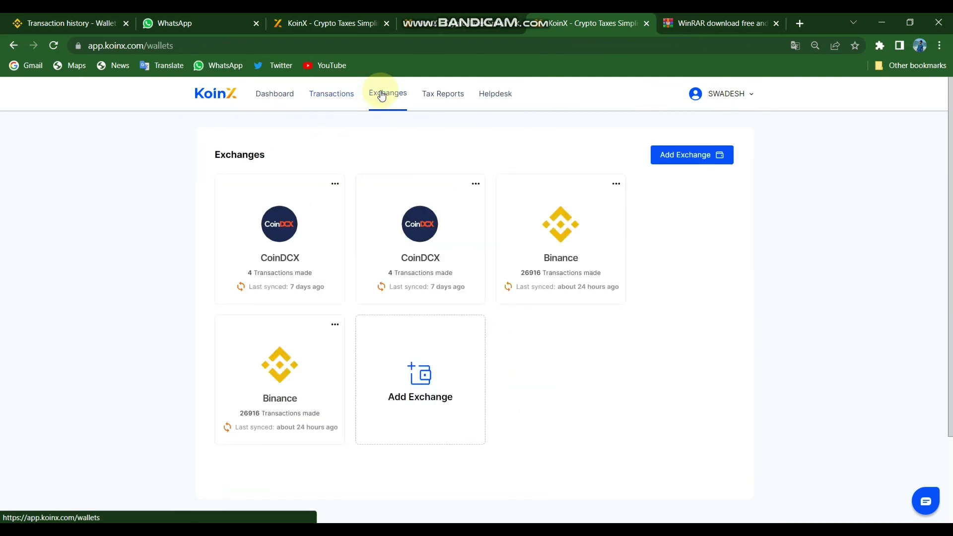
click(452, 94)
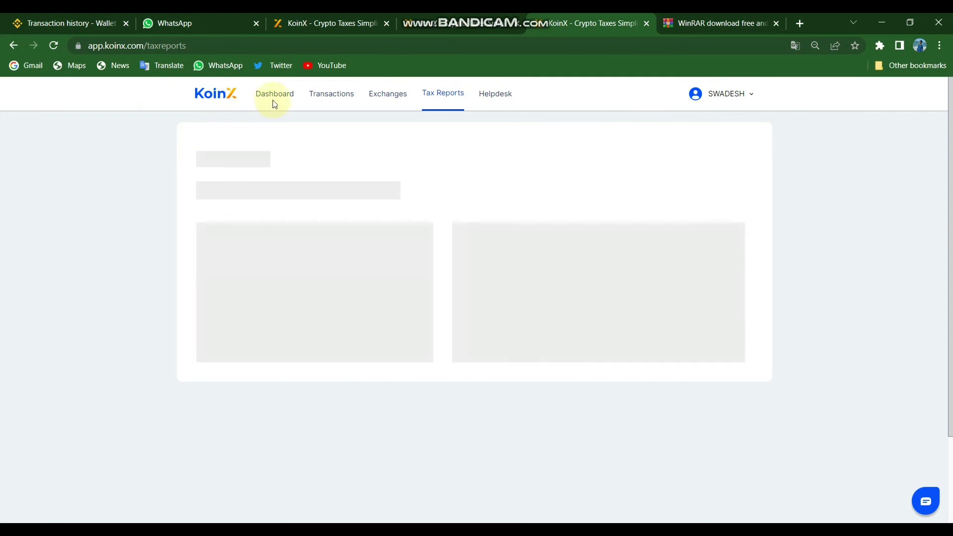
click(274, 99)
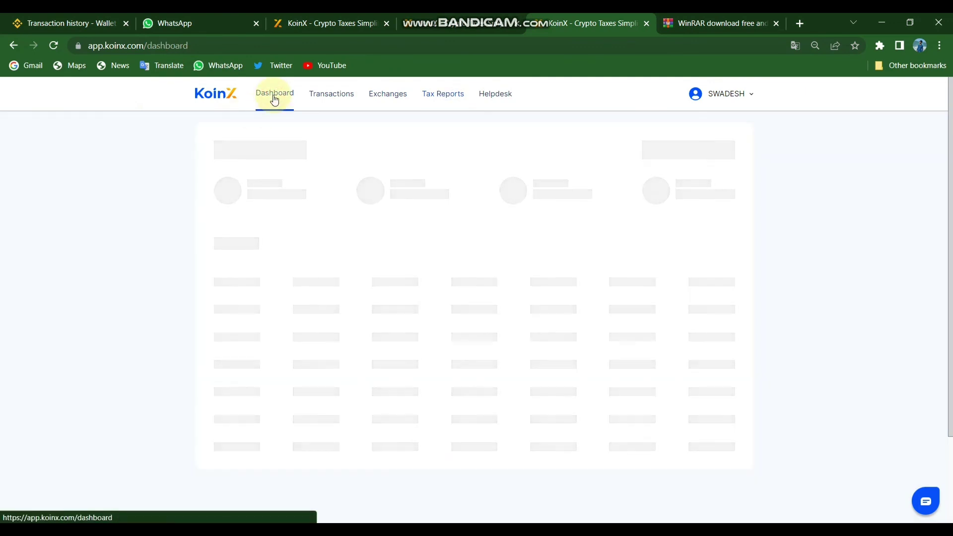